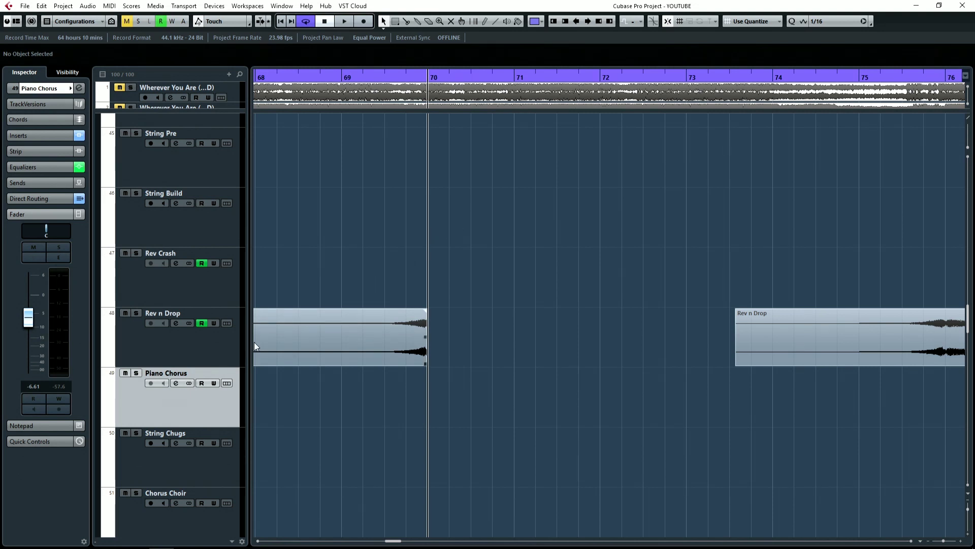
Audition the section before bar 70 and park the playhead at bar 70.
{"action": "key", "text": "KP_Subtract"}
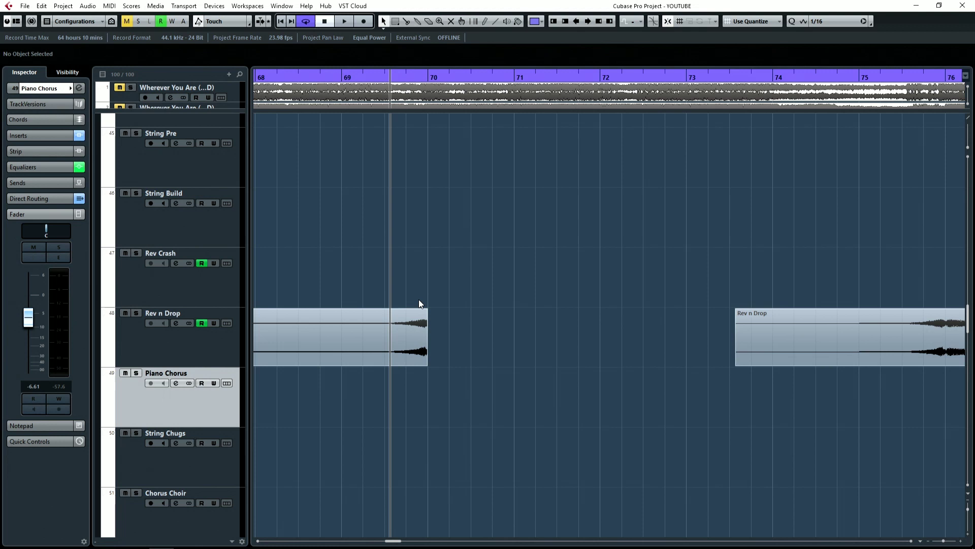
{"action": "key", "text": "space"}
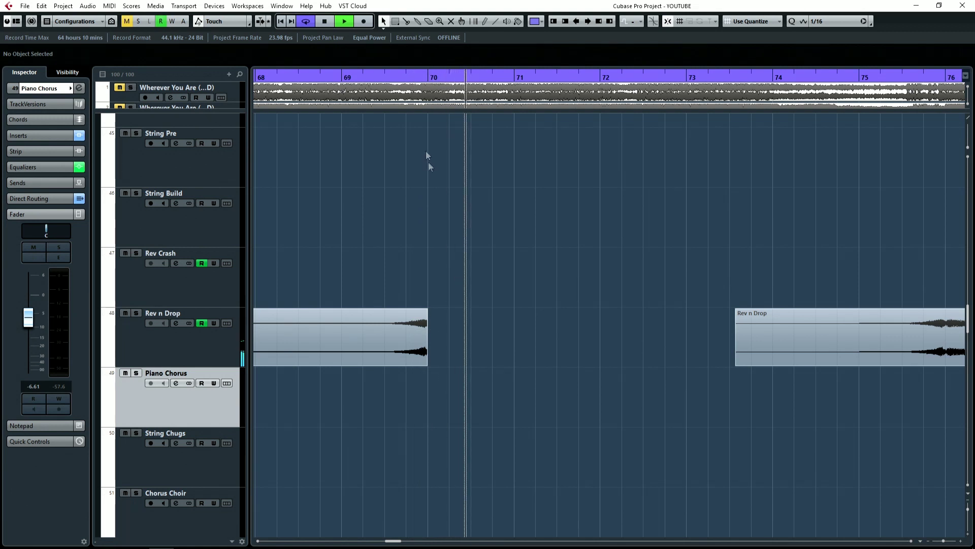
{"action": "key", "text": "space"}
{"action": "left_click", "coordinate": [428, 76]}
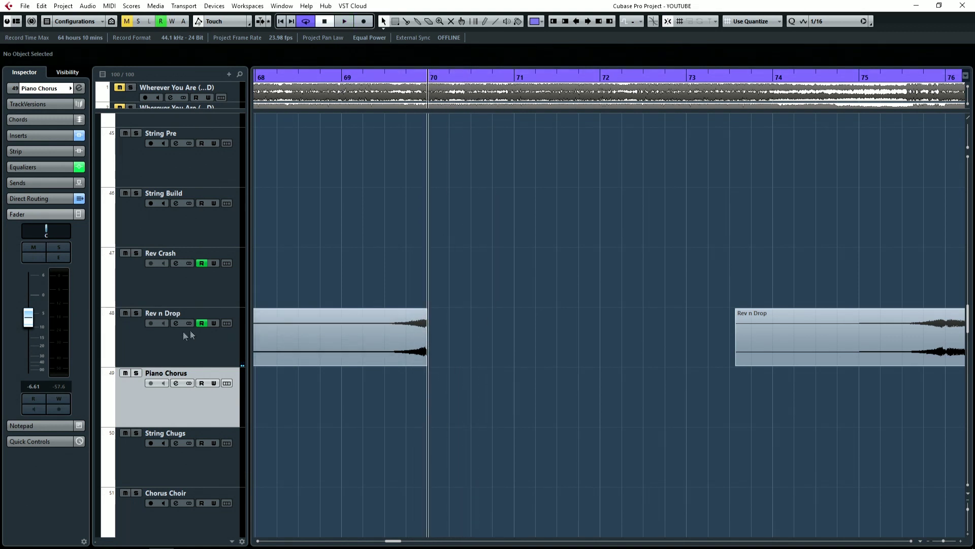
Add a new mono audio track below the Rev n Drop track.
{"action": "left_click", "coordinate": [191, 352]}
{"action": "right_click", "coordinate": [193, 352]}
{"action": "mouse_move", "coordinate": [257, 100]}
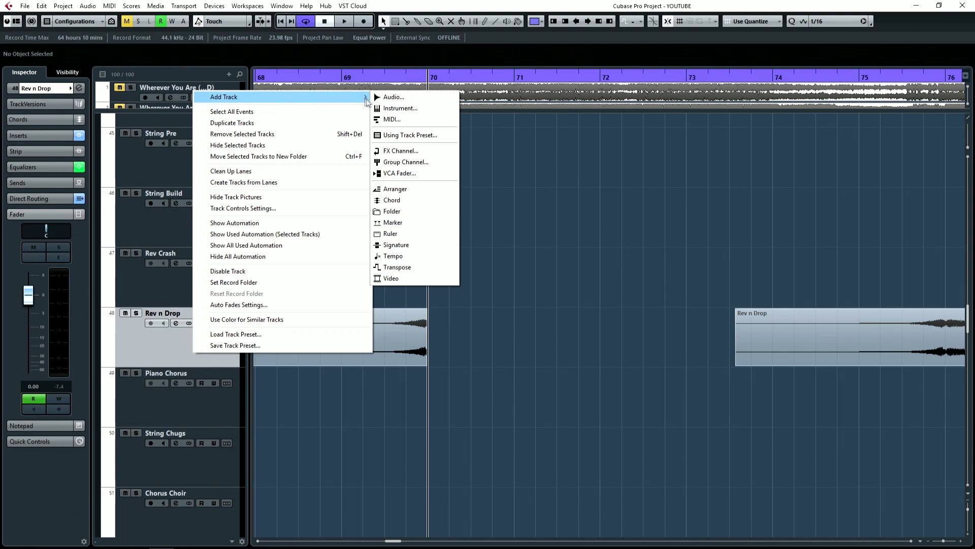
{"action": "left_click", "coordinate": [391, 97]}
{"action": "left_click", "coordinate": [374, 222]}
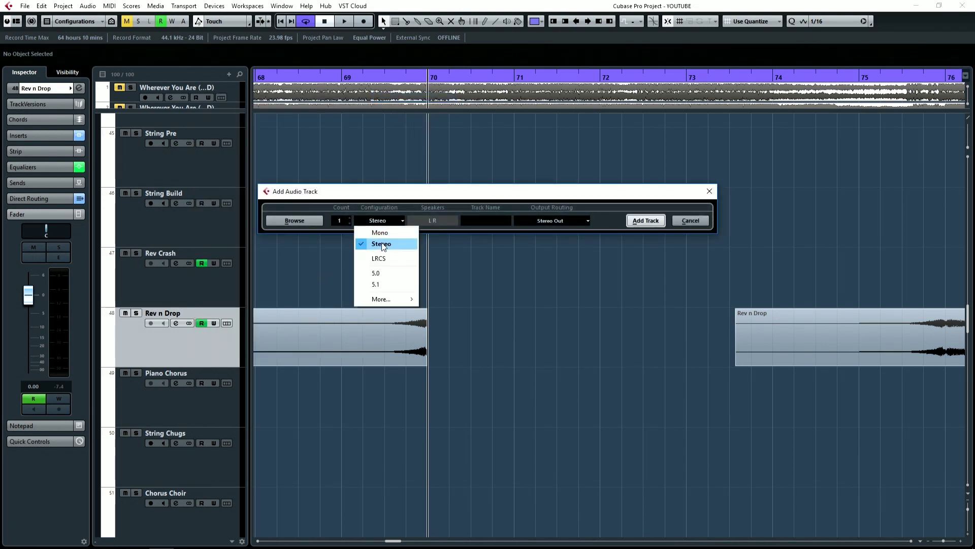
{"action": "left_click", "coordinate": [362, 230]}
{"action": "left_click", "coordinate": [645, 220]}
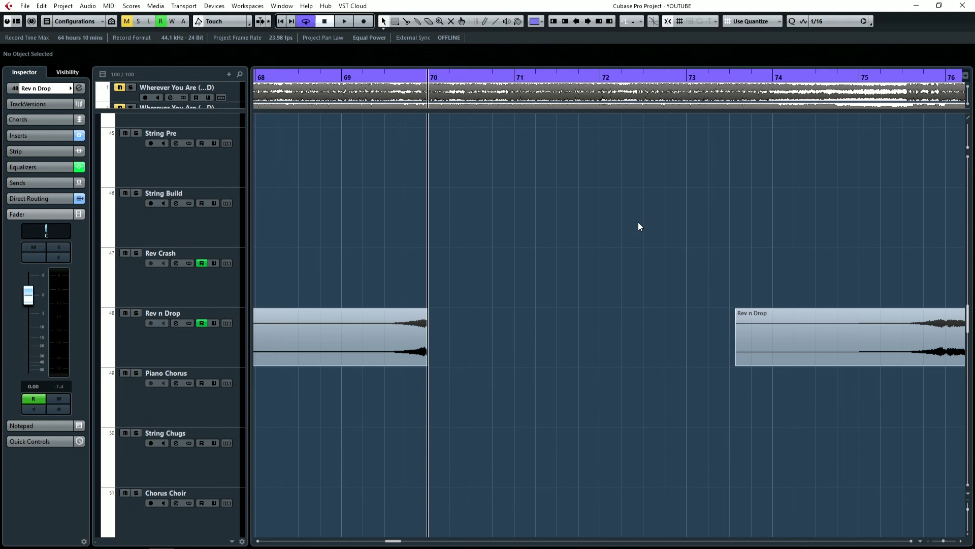
Rename the new track 'FIRE SUB DROP', make it taller, and select it.
{"action": "double_click", "coordinate": [178, 374]}
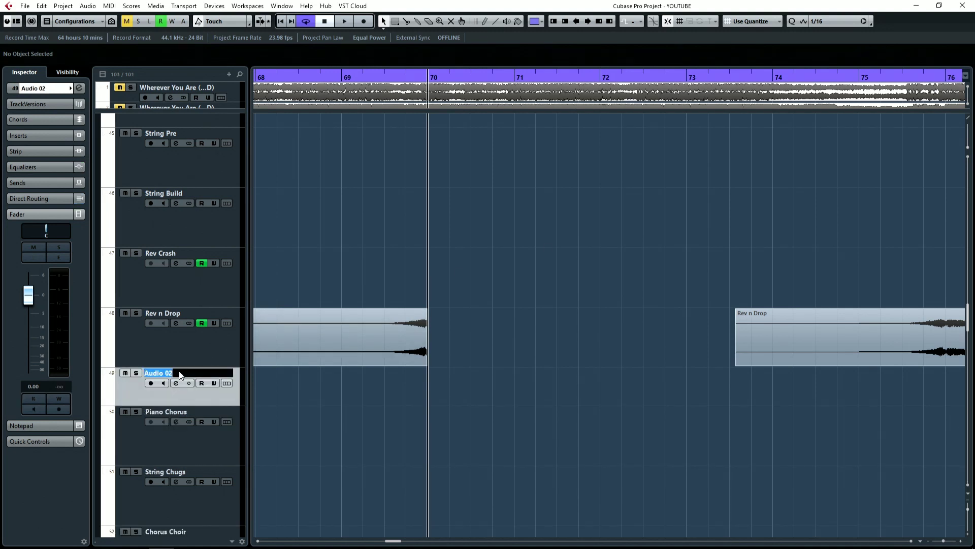
{"action": "type", "text": "SUB DROP"}
{"action": "left_click", "coordinate": [144, 373]}
{"action": "type", "text": "FIRE"}
{"action": "key", "text": "Return"}
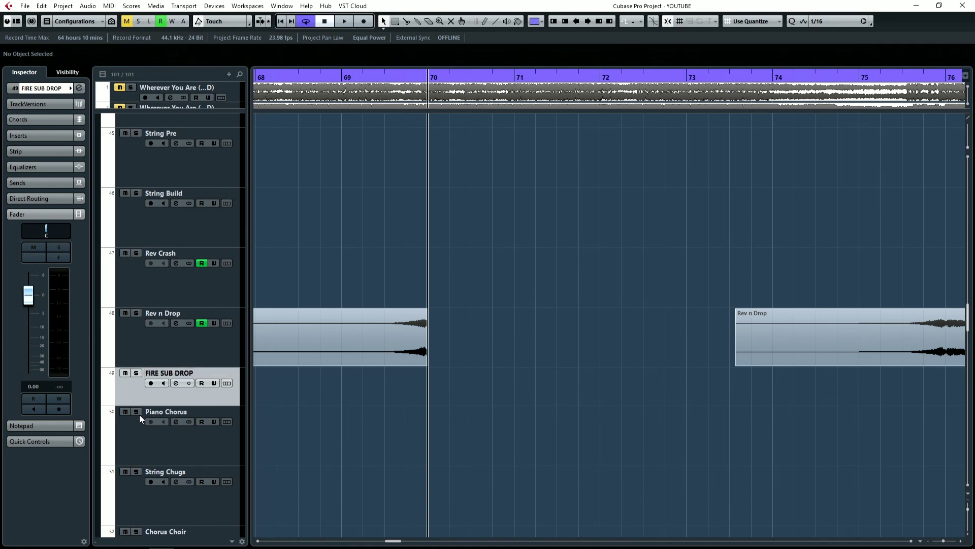
{"action": "left_click_drag", "start_coordinate": [151, 405], "coordinate": [152, 419]}
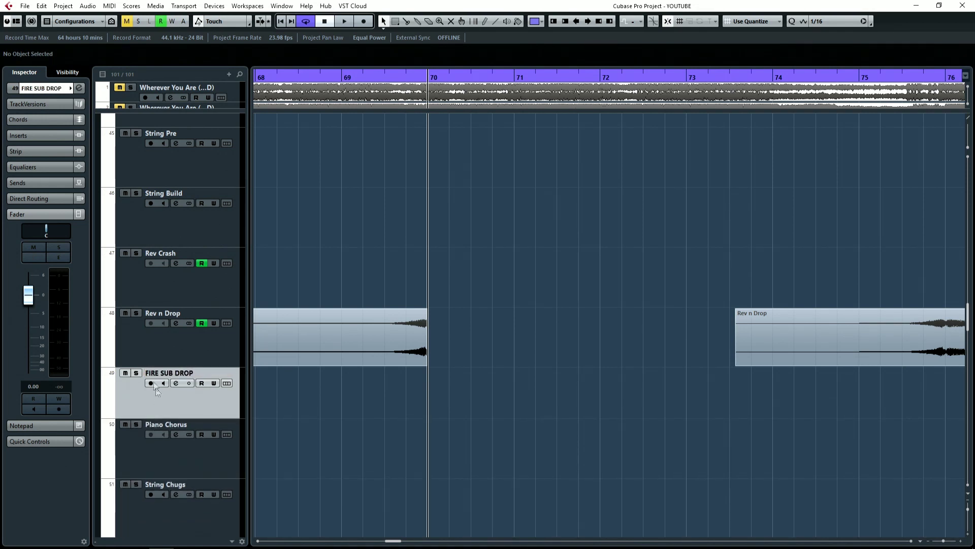
{"action": "left_click", "coordinate": [154, 353]}
{"action": "left_click", "coordinate": [151, 395]}
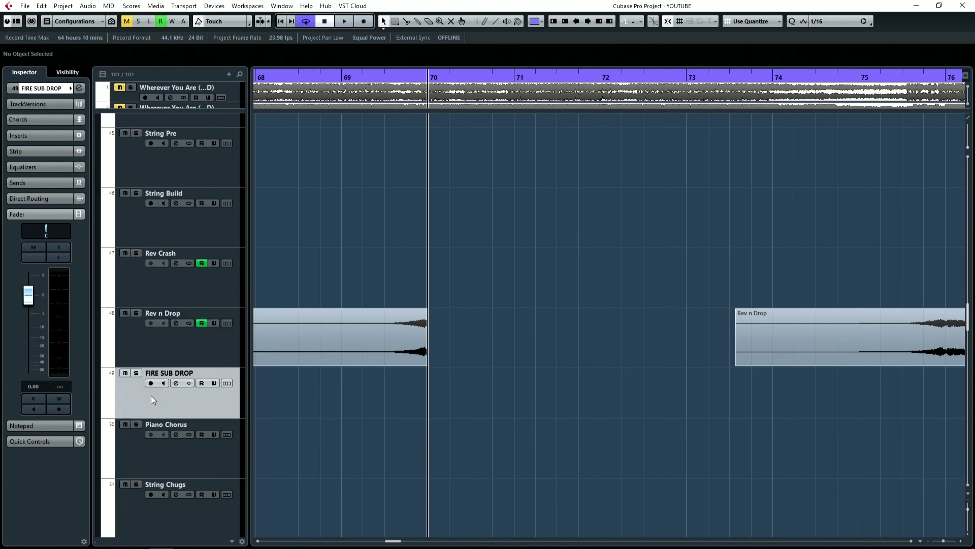
Load the TestGenerator plugin into an insert slot on FIRE SUB DROP, searching 'test'.
{"action": "left_click", "coordinate": [79, 88]}
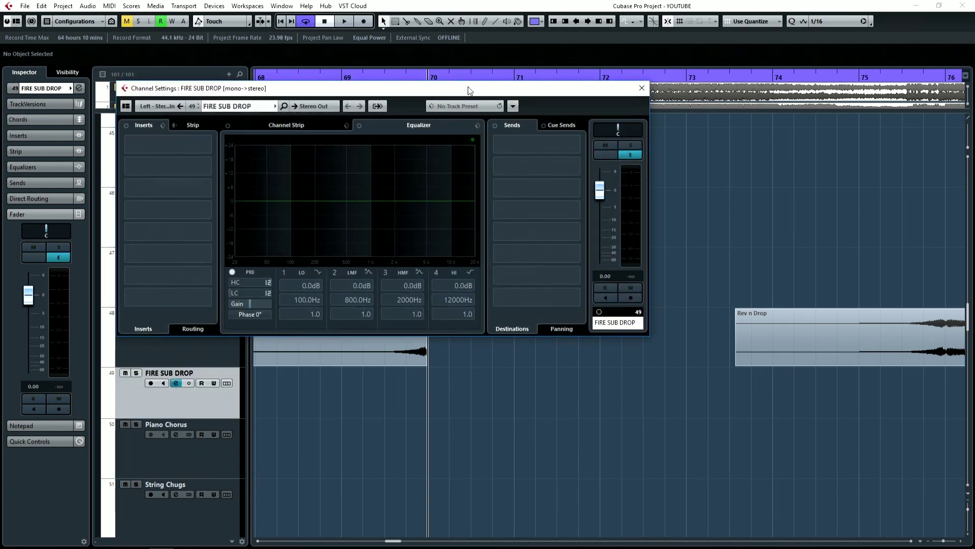
{"action": "left_click_drag", "start_coordinate": [470, 90], "coordinate": [566, 66]}
{"action": "left_click", "coordinate": [275, 139]}
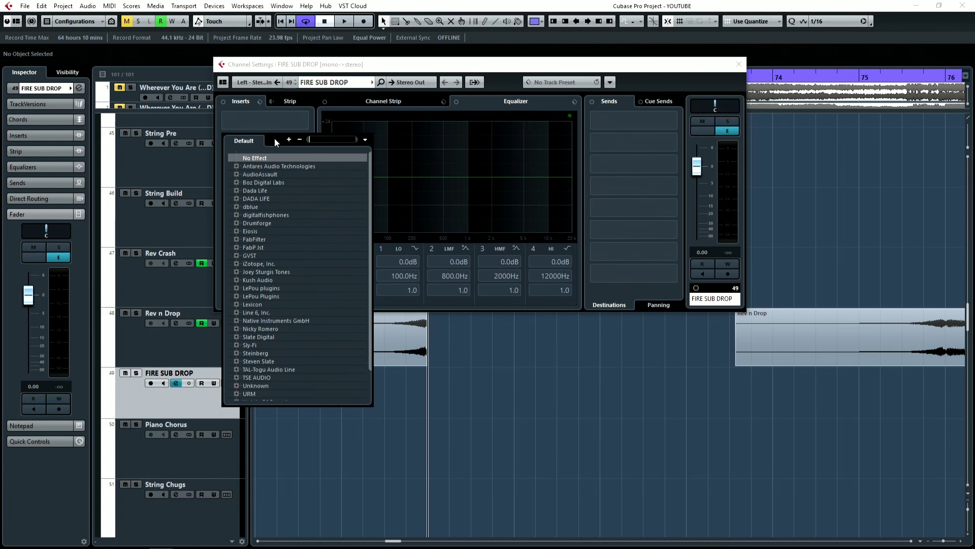
{"action": "type", "text": "test"}
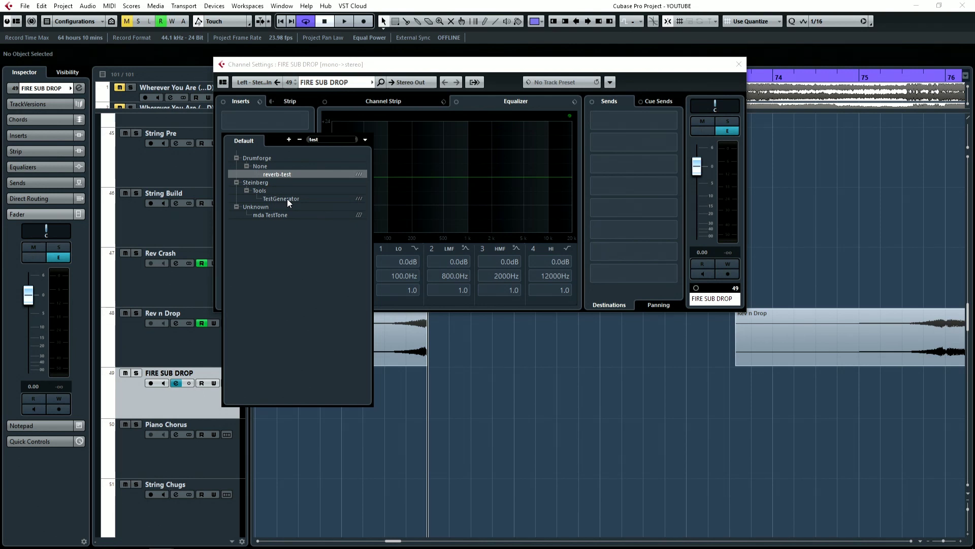
{"action": "left_click", "coordinate": [288, 199]}
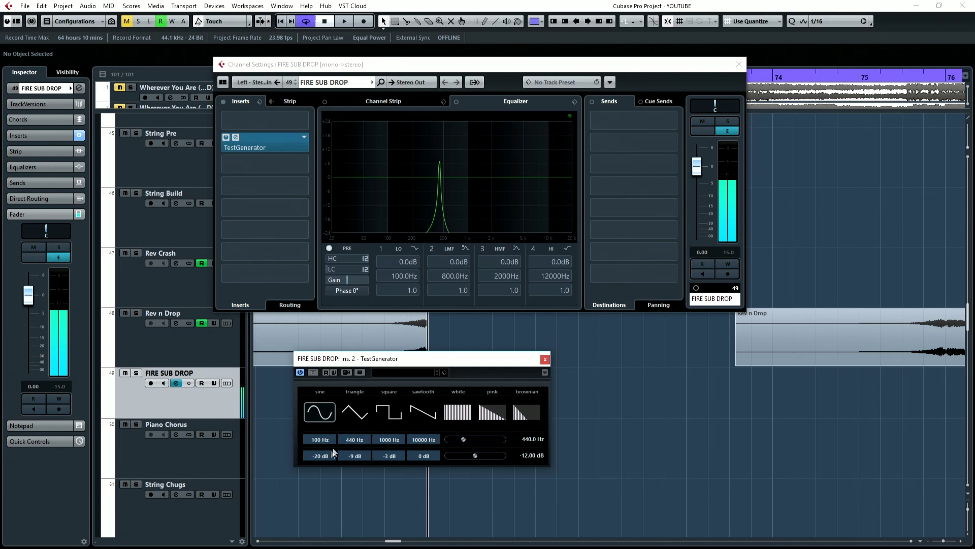
Switch the TestGenerator off and set its frequency to 80 Hz.
{"action": "left_click", "coordinate": [300, 372]}
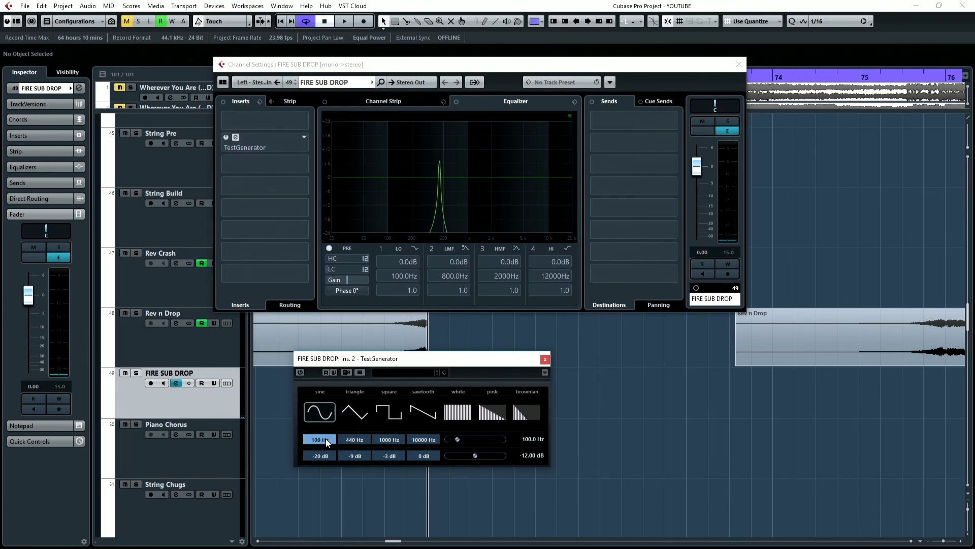
{"action": "left_click", "coordinate": [530, 439]}
{"action": "type", "text": "80"}
{"action": "key", "text": "Return"}
Briefly switch the generator on to hear it, leave it off, and start playback.
{"action": "left_click", "coordinate": [301, 373]}
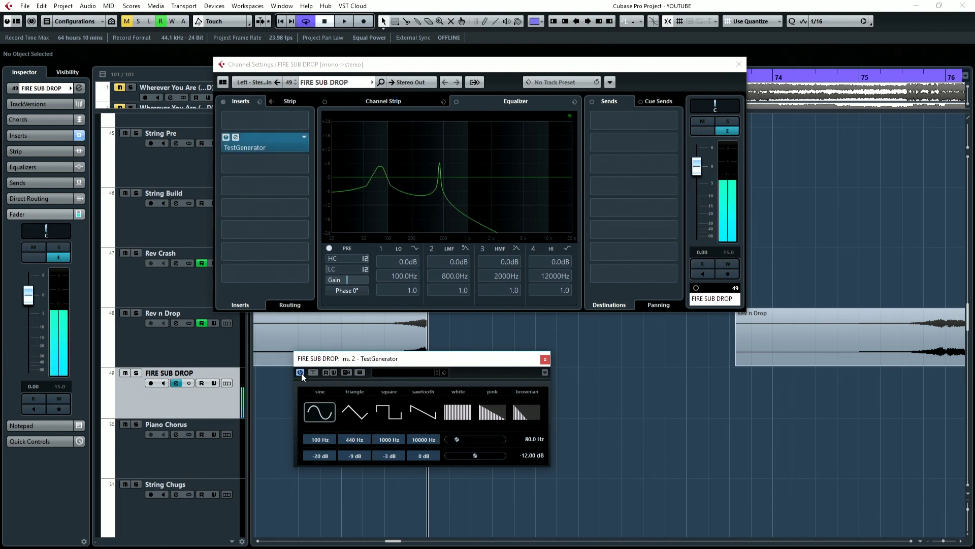
{"action": "left_click", "coordinate": [301, 373]}
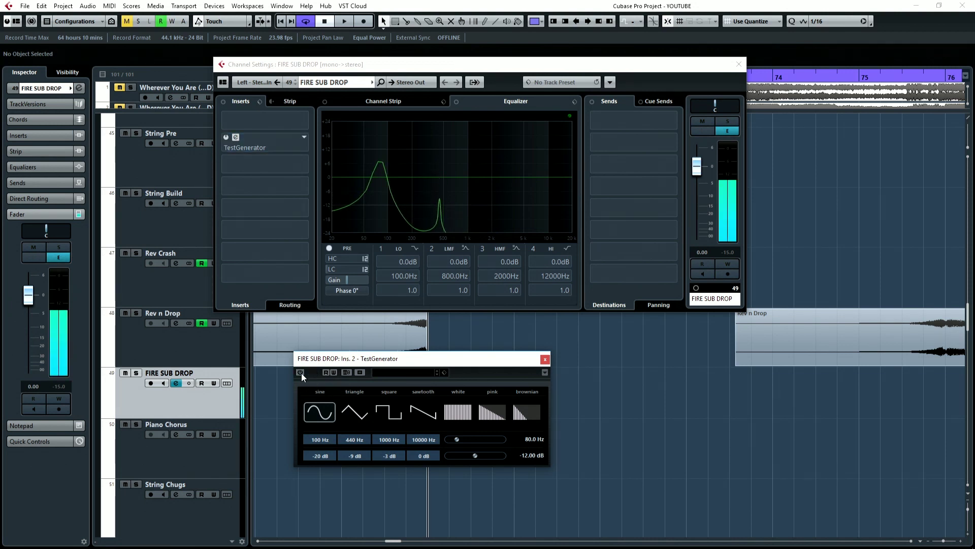
{"action": "key", "text": "space"}
{"action": "key", "text": "space"}
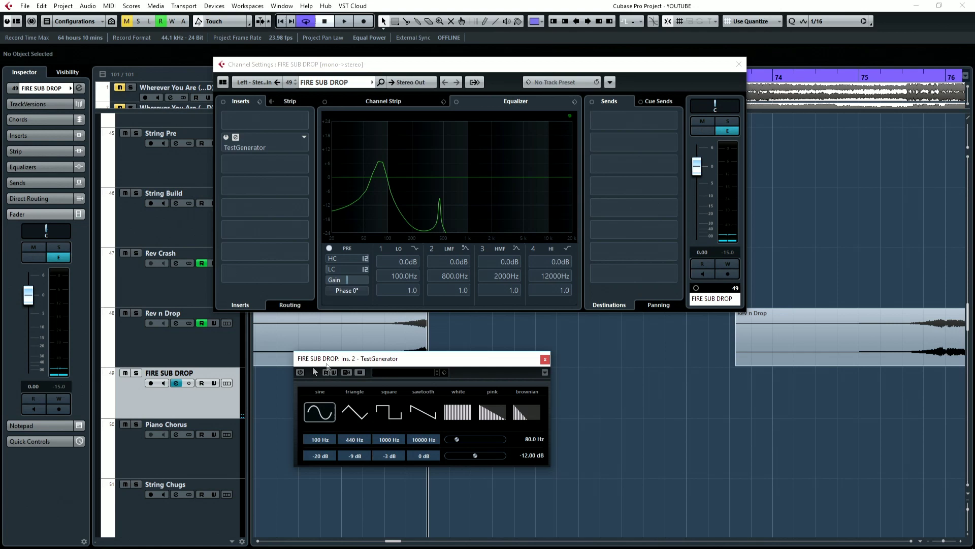
{"action": "left_click_drag", "start_coordinate": [358, 359], "coordinate": [396, 252]}
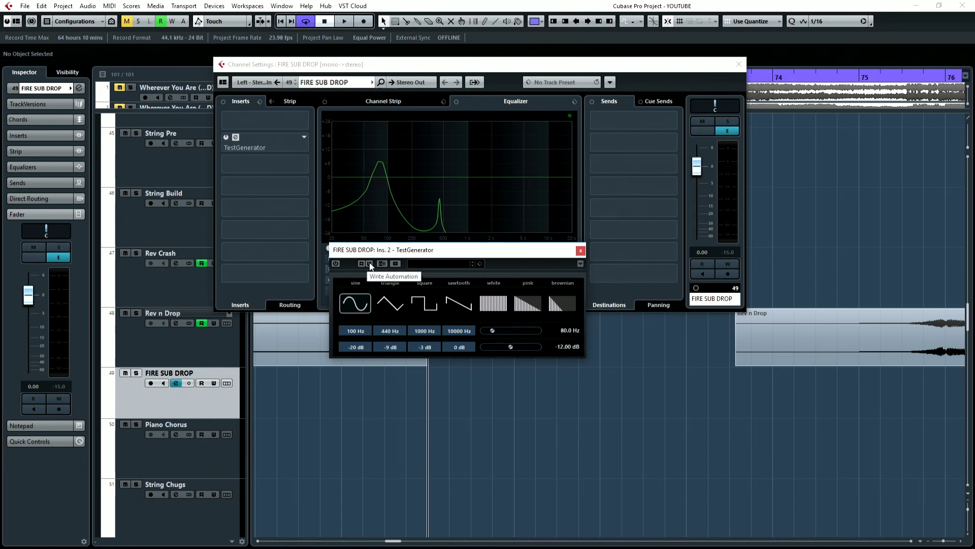
Record frequency automation sweeping the TestGenerator down from 80 Hz during playback.
{"action": "left_click", "coordinate": [335, 263]}
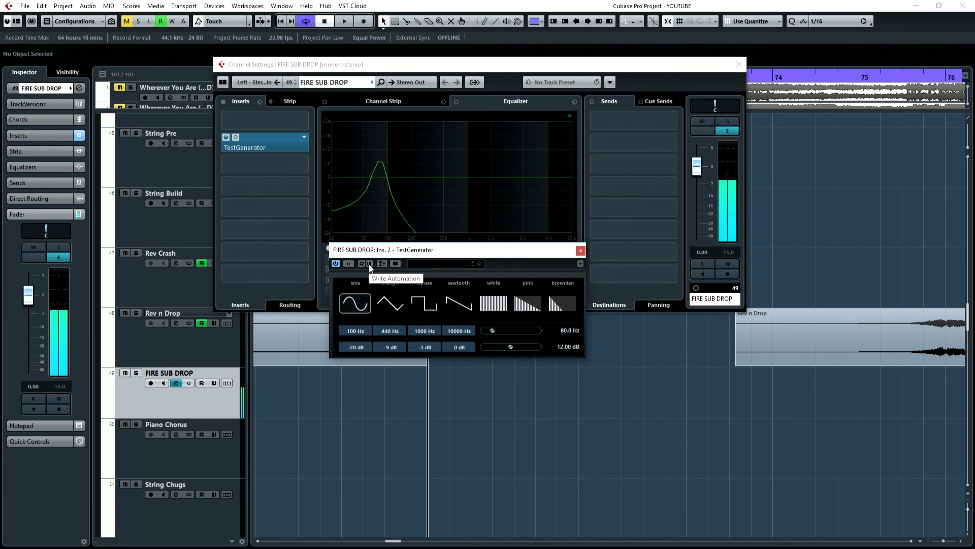
{"action": "left_click", "coordinate": [369, 263]}
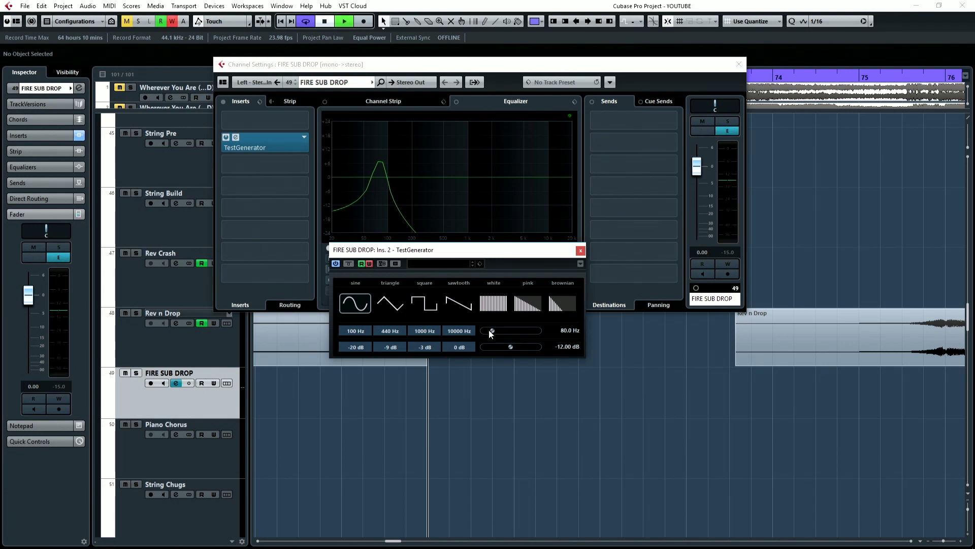
{"action": "key", "text": "space"}
{"action": "left_click_drag", "start_coordinate": [491, 331], "coordinate": [483, 330]}
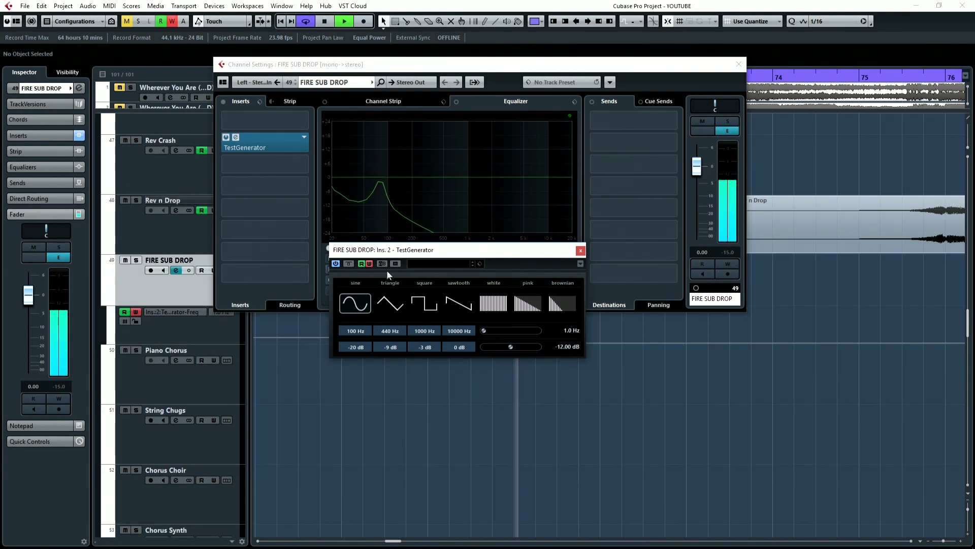
{"action": "key", "text": "space"}
{"action": "left_click", "coordinate": [369, 264]}
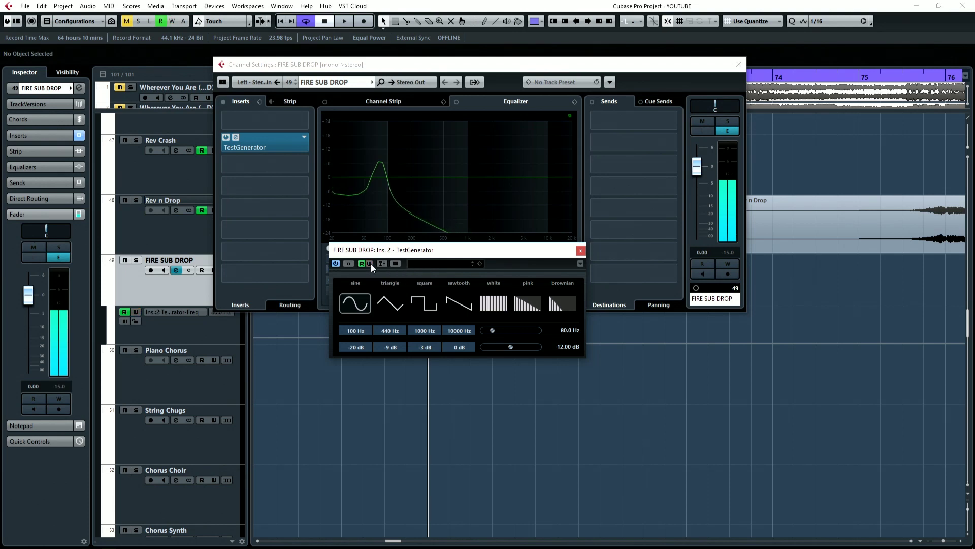
Edit the sweep so it starts at bar 70 and ends at bar 71 on 21 Hz.
{"action": "left_click_drag", "start_coordinate": [413, 252], "coordinate": [512, 165]}
{"action": "scroll", "coordinate": [392, 352], "scroll_direction": "up", "scroll_amount": 3}
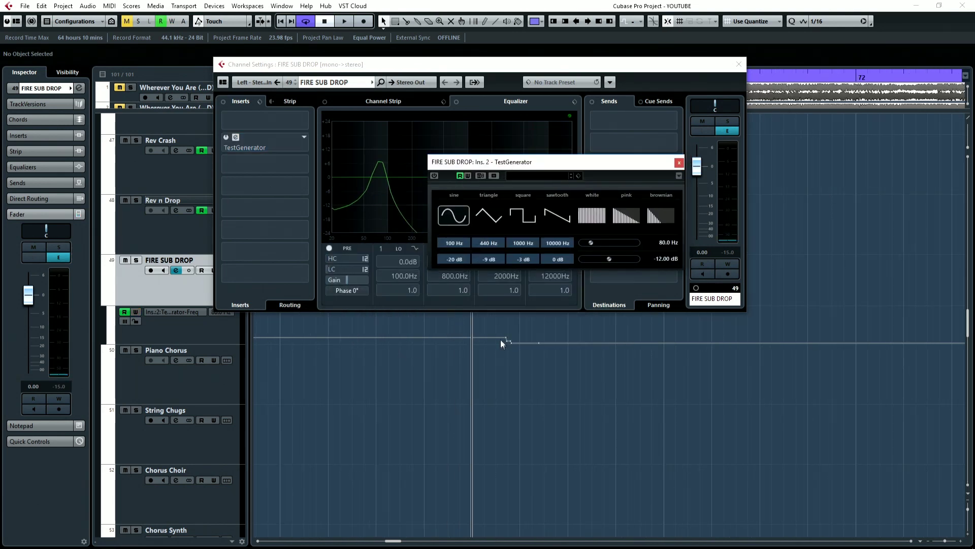
{"action": "left_click_drag", "start_coordinate": [506, 336], "coordinate": [473, 336]}
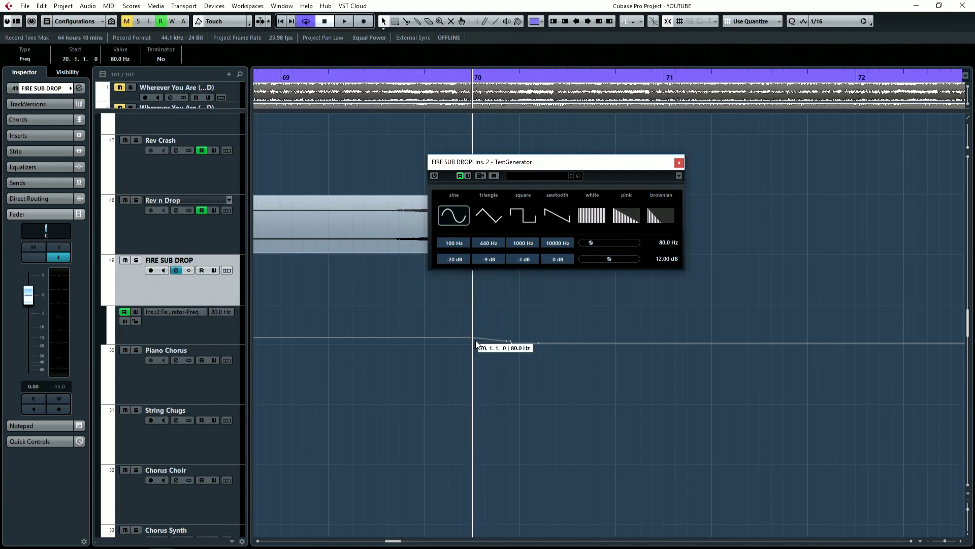
{"action": "left_click", "coordinate": [509, 331]}
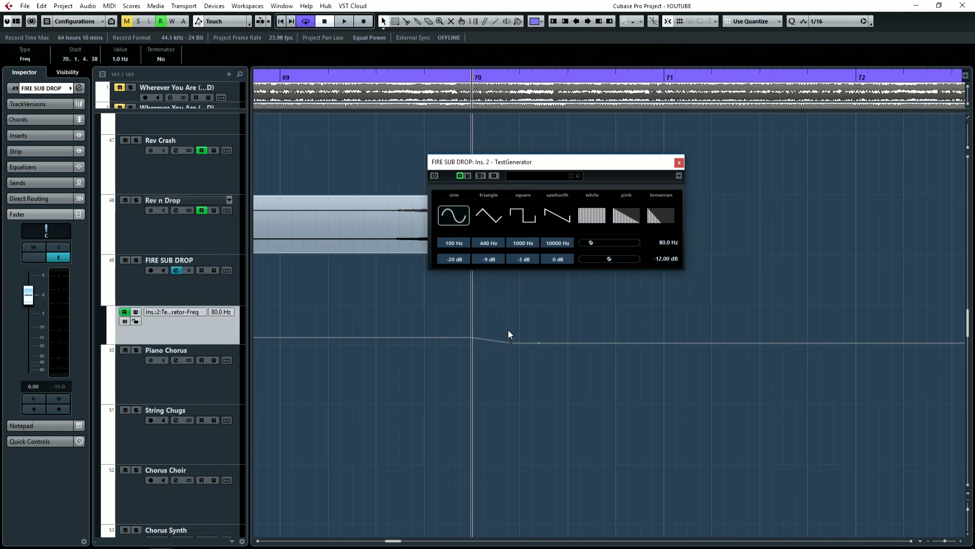
{"action": "left_click", "coordinate": [508, 330]}
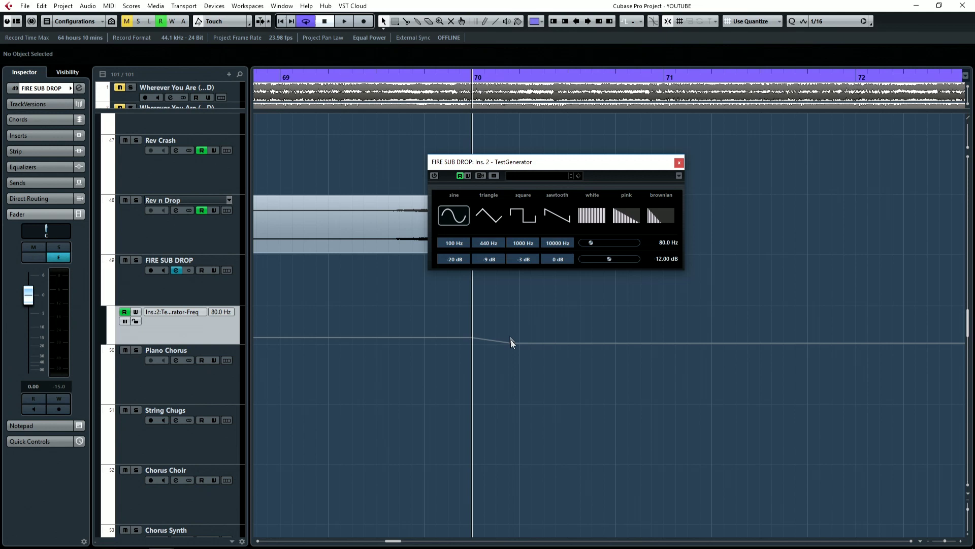
{"action": "left_click_drag", "start_coordinate": [582, 163], "coordinate": [435, 140]}
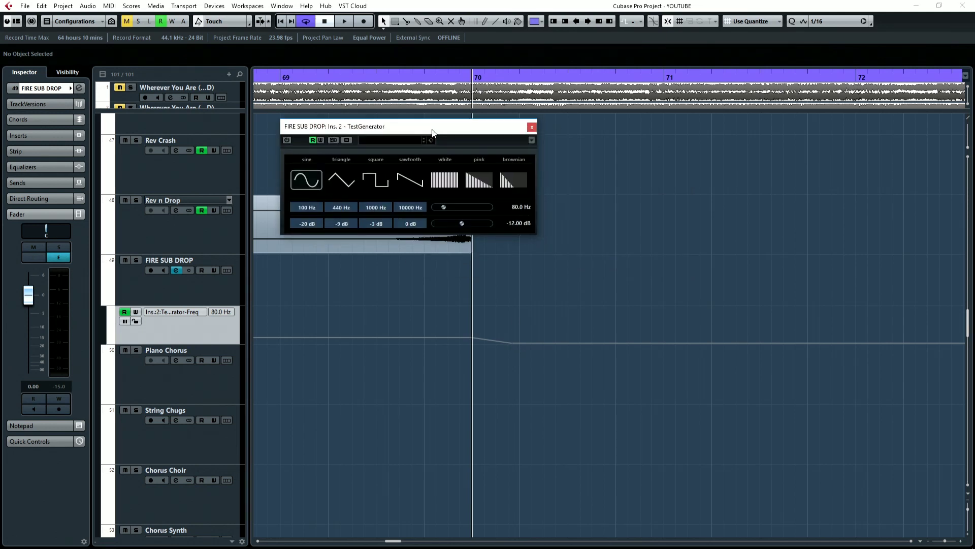
{"action": "left_click_drag", "start_coordinate": [511, 342], "coordinate": [667, 341]}
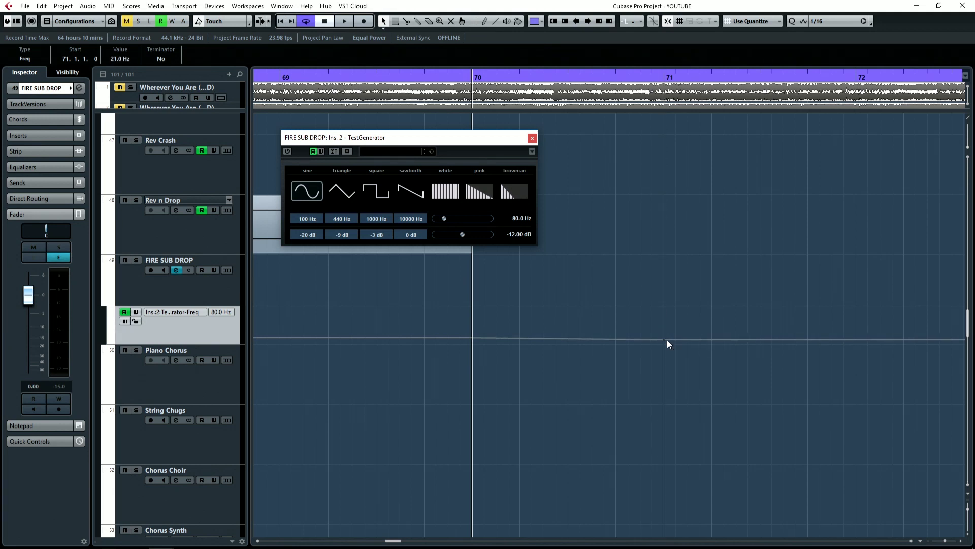
Solo FIRE SUB DROP, enable the TestGenerator, and raise its level to -1.72 dB.
{"action": "left_click", "coordinate": [136, 259]}
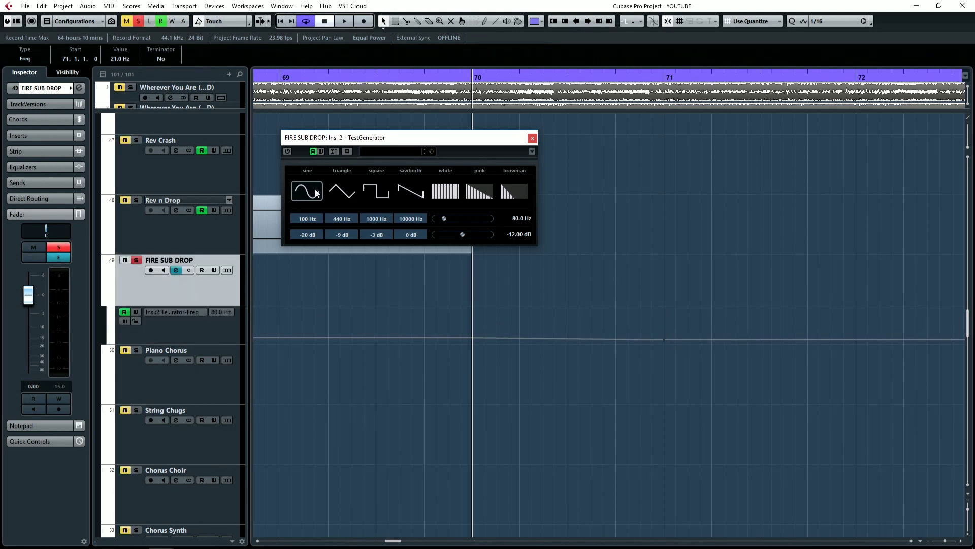
{"action": "left_click", "coordinate": [287, 151]}
{"action": "key", "text": "space"}
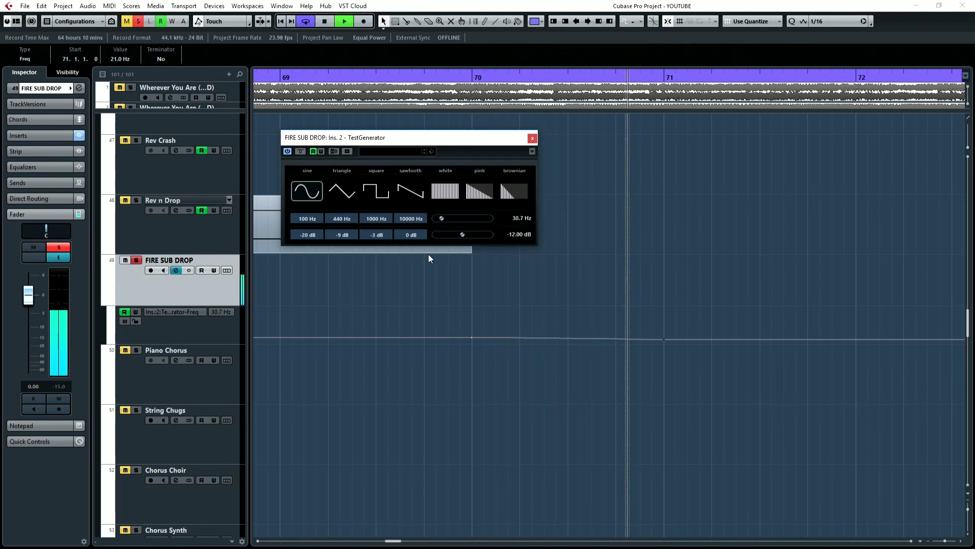
{"action": "key", "text": "space"}
{"action": "key", "text": "space"}
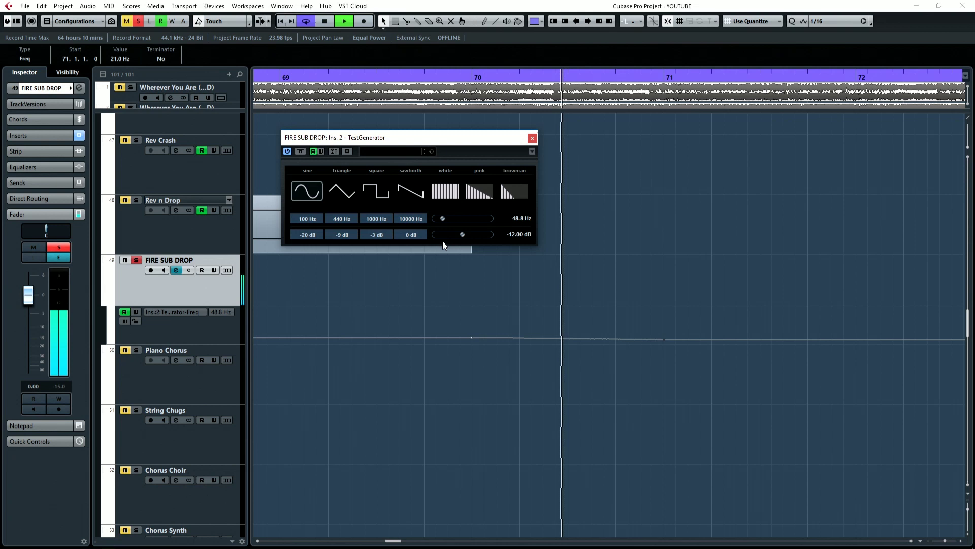
{"action": "key", "text": "space"}
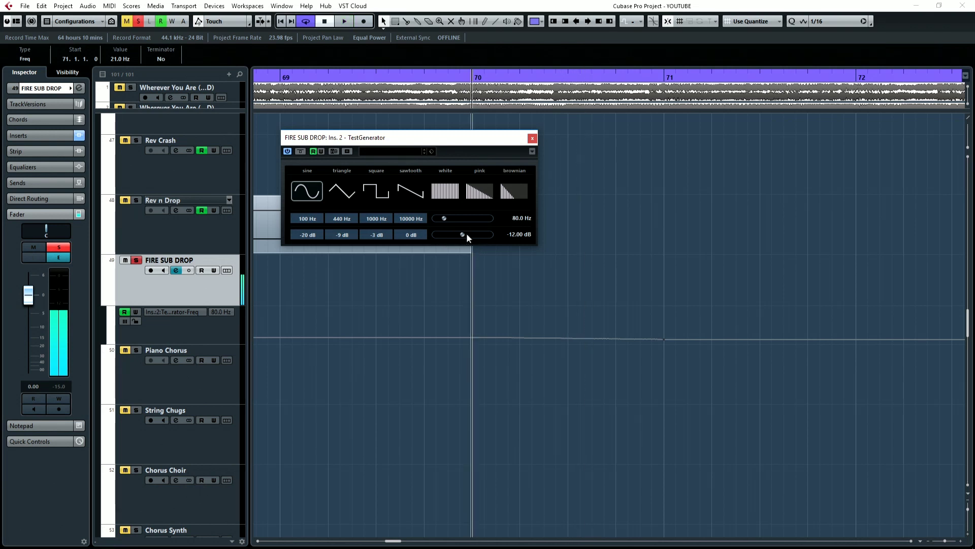
{"action": "left_click_drag", "start_coordinate": [477, 238], "coordinate": [483, 235]}
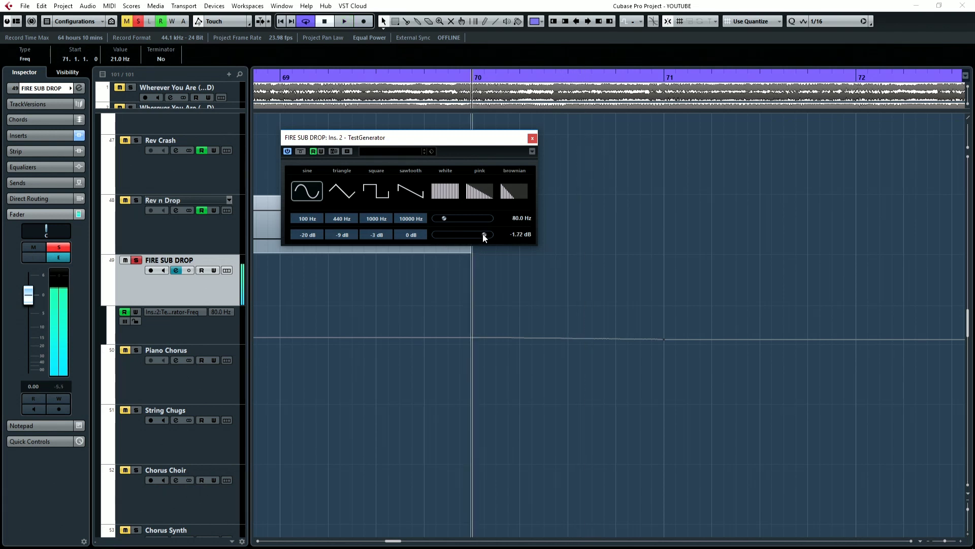
{"action": "key", "text": "space"}
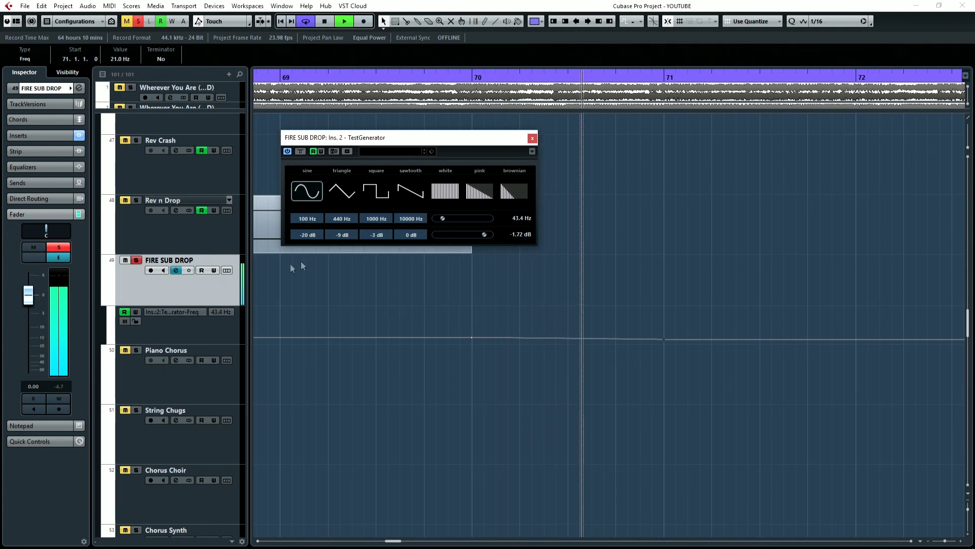
{"action": "key", "text": "space"}
Write a first pass of on/off automation for the generator during playback.
{"action": "left_click", "coordinate": [287, 151]}
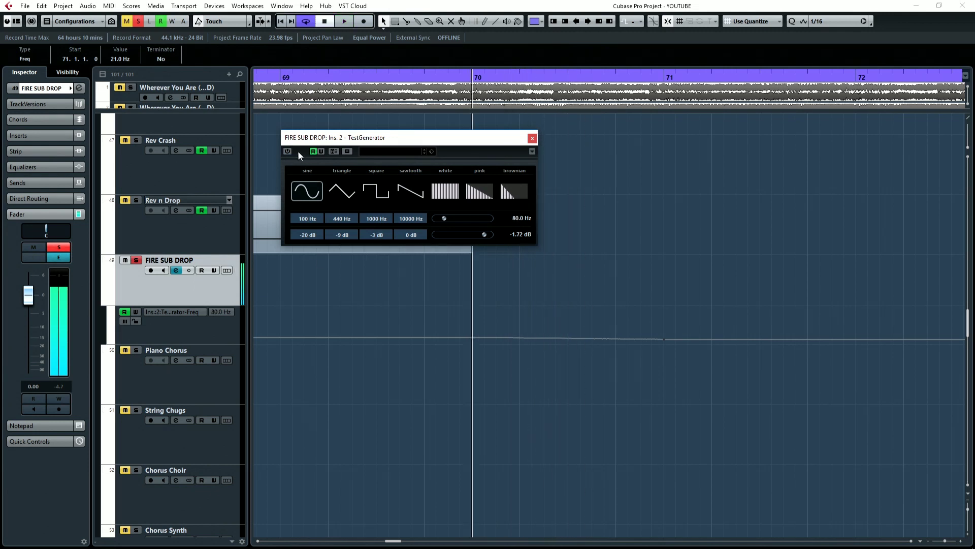
{"action": "left_click", "coordinate": [321, 151]}
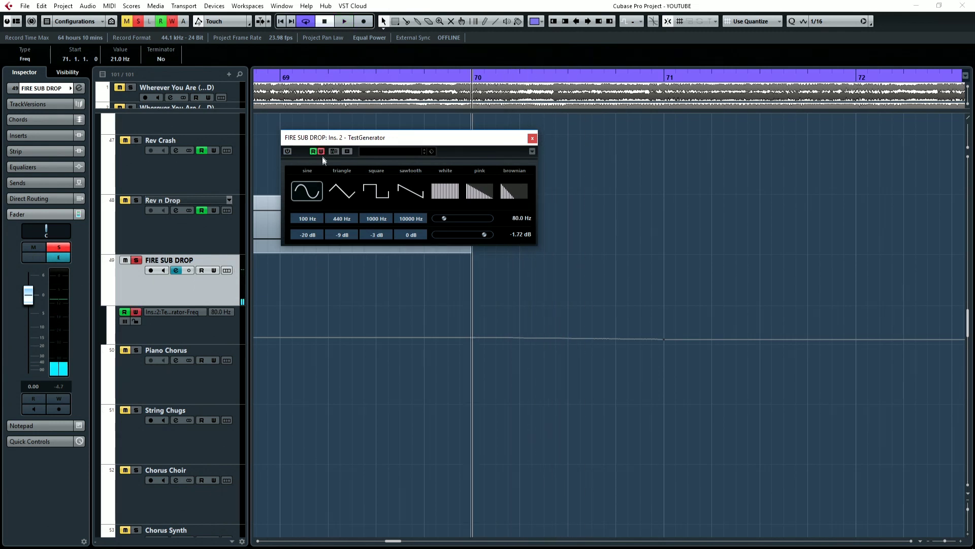
{"action": "key", "text": "space"}
{"action": "left_click", "coordinate": [288, 151]}
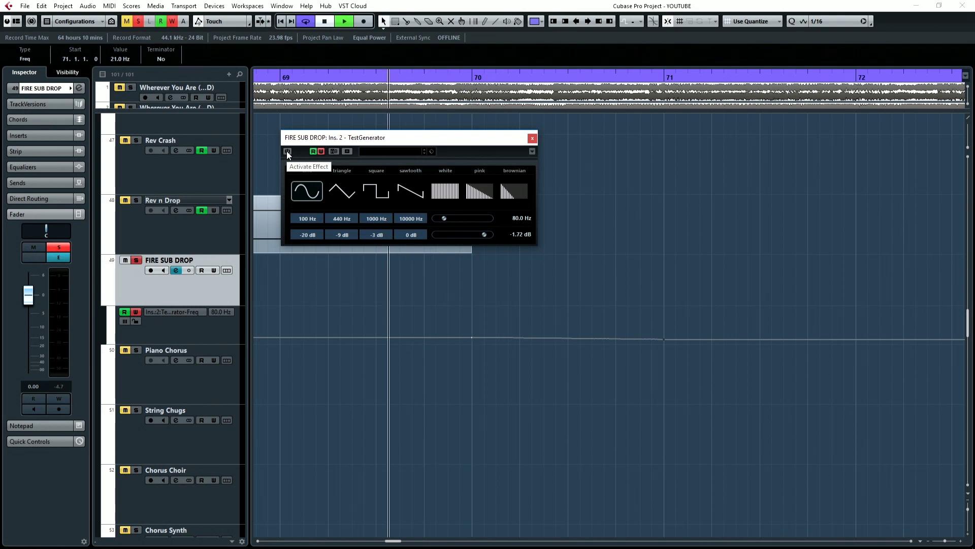
{"action": "key", "text": "space"}
{"action": "left_click", "coordinate": [287, 151]}
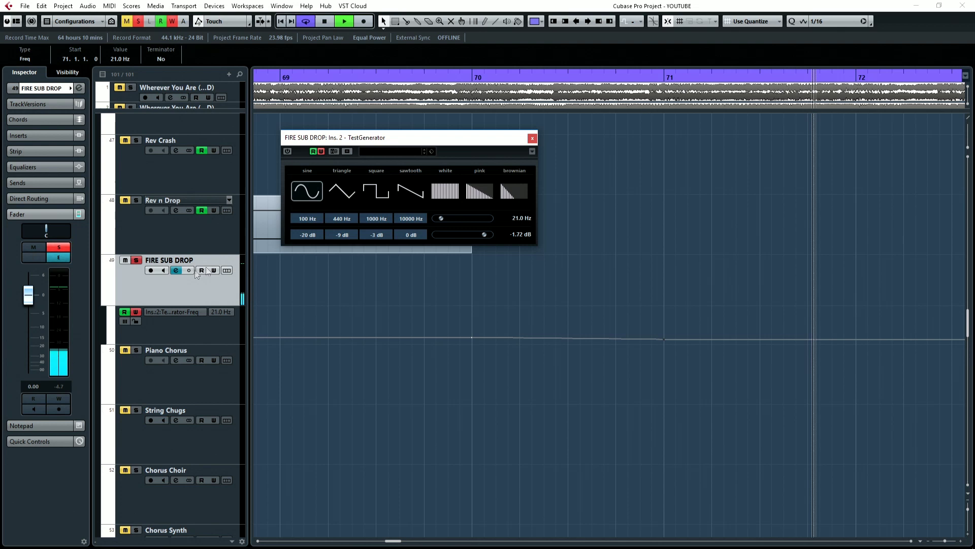
{"action": "key", "text": "space"}
{"action": "left_click", "coordinate": [320, 150]}
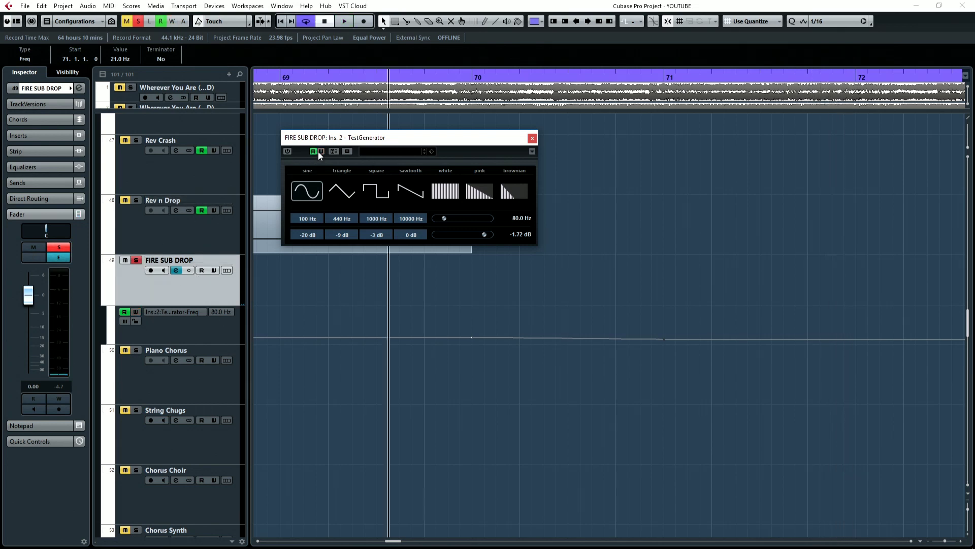
Record Bypass automation so the generator sounds only between bars 70 and 71.
{"action": "left_click_drag", "start_coordinate": [108, 340], "coordinate": [109, 379]}
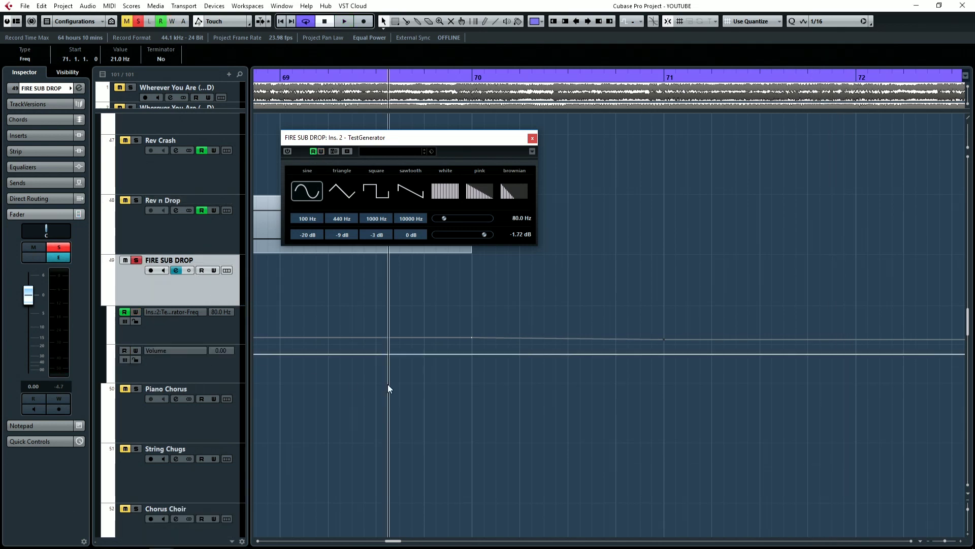
{"action": "right_click", "coordinate": [199, 347]}
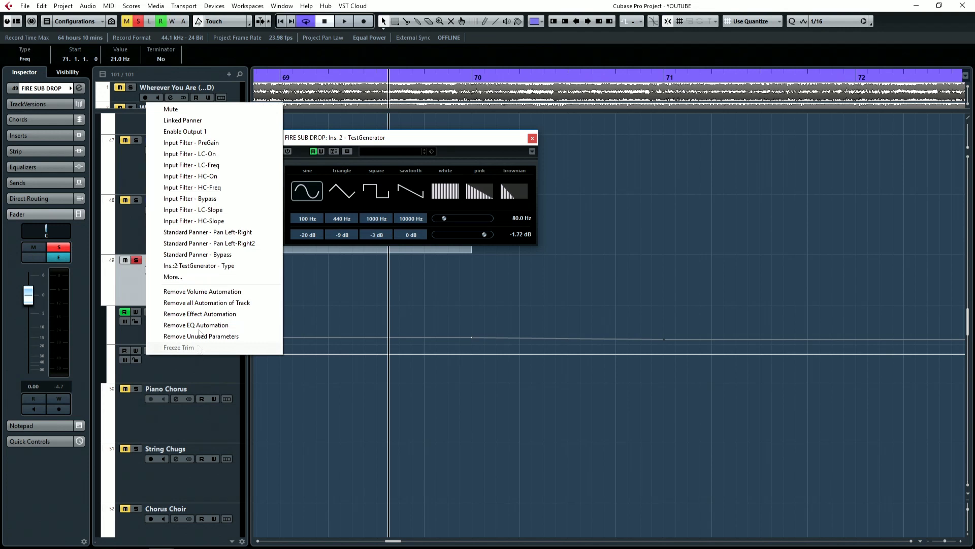
{"action": "left_click", "coordinate": [380, 343]}
{"action": "left_click", "coordinate": [286, 151]}
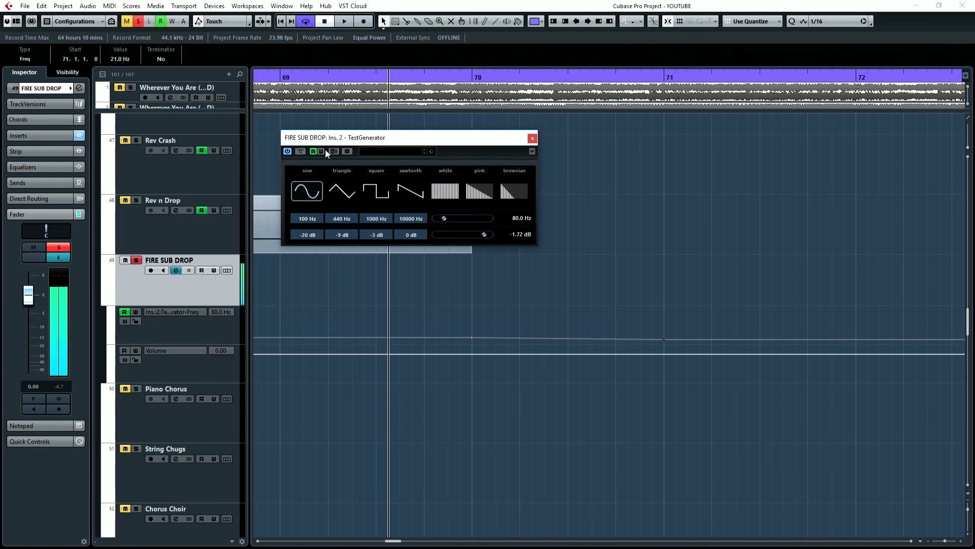
{"action": "left_click", "coordinate": [324, 151]}
{"action": "left_click", "coordinate": [299, 152]}
{"action": "key", "text": "space"}
{"action": "left_click", "coordinate": [299, 151]}
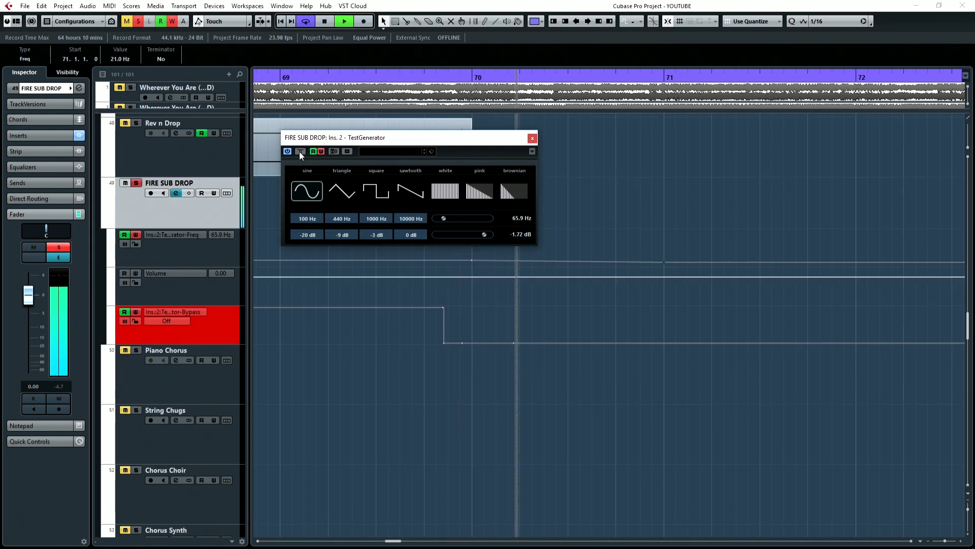
{"action": "left_click", "coordinate": [300, 151]}
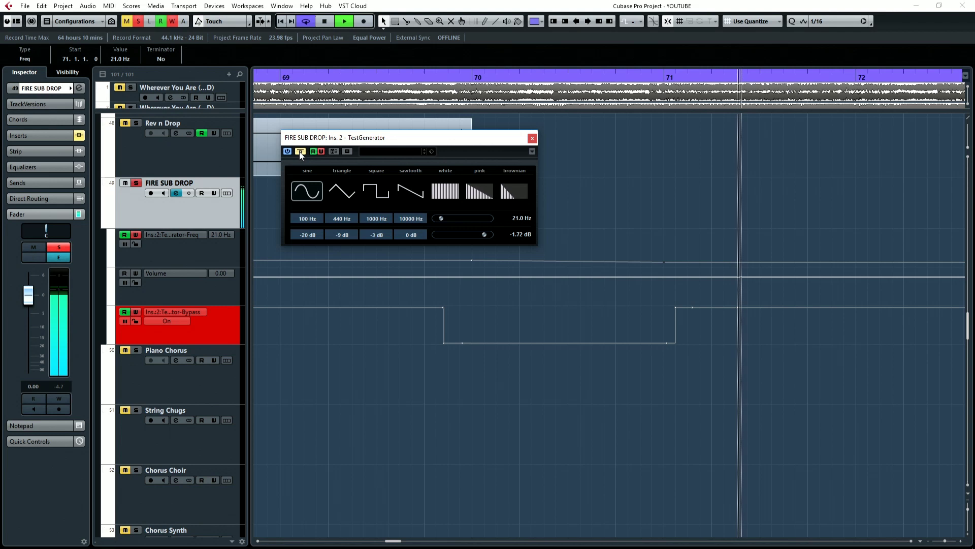
{"action": "key", "text": "space"}
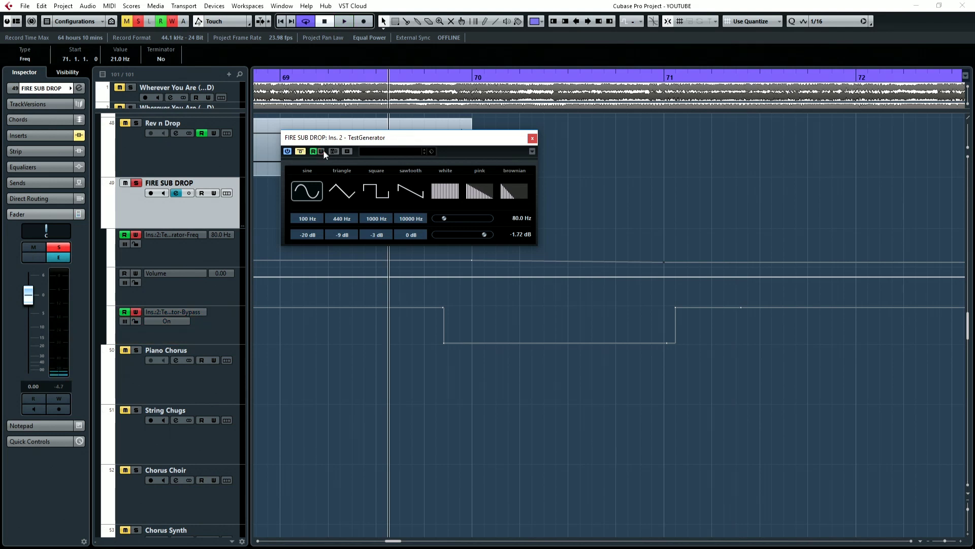
Turn off automation writing and move the Bypass gap's start points to bar 70.
{"action": "left_click", "coordinate": [321, 151]}
{"action": "left_click_drag", "start_coordinate": [445, 343], "coordinate": [473, 344]}
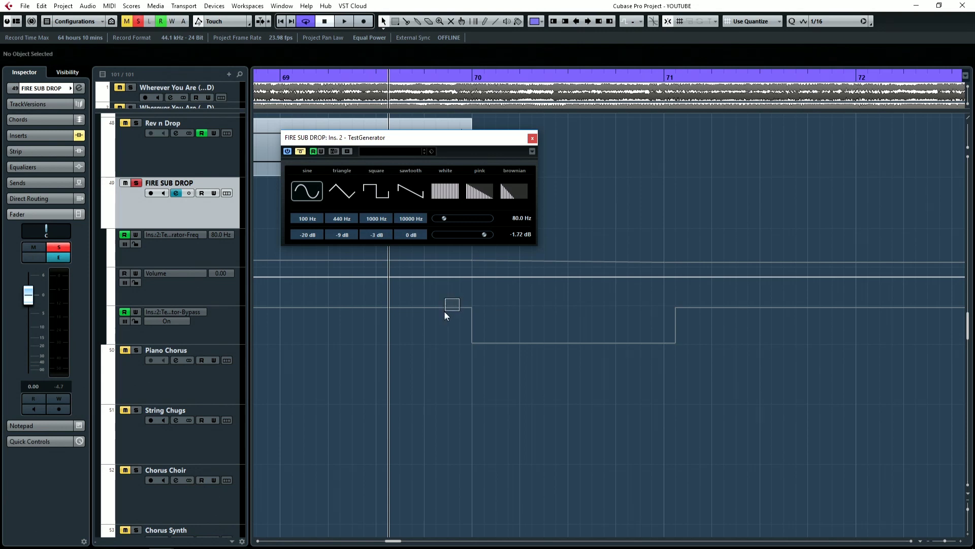
{"action": "left_click_drag", "start_coordinate": [443, 308], "coordinate": [471, 307]}
{"action": "scroll", "coordinate": [419, 296], "scroll_direction": "down", "scroll_amount": 2, "text": "ctrl"}
{"action": "scroll", "coordinate": [420, 296], "scroll_direction": "down", "scroll_amount": 1, "text": "ctrl"}
{"action": "left_click", "coordinate": [405, 305]}
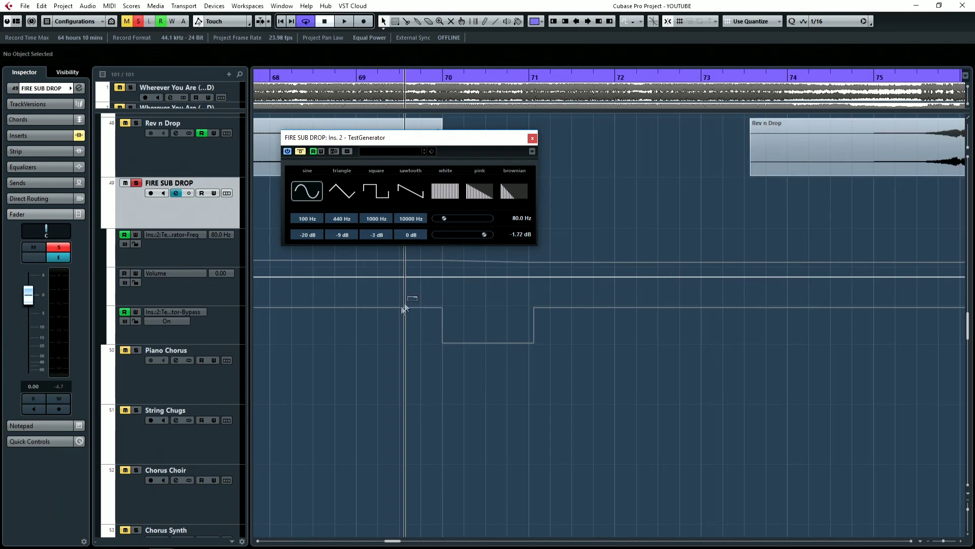
Pull the Bypass gap's end to bar 71 and delete the stray point after it.
{"action": "left_click", "coordinate": [531, 342]}
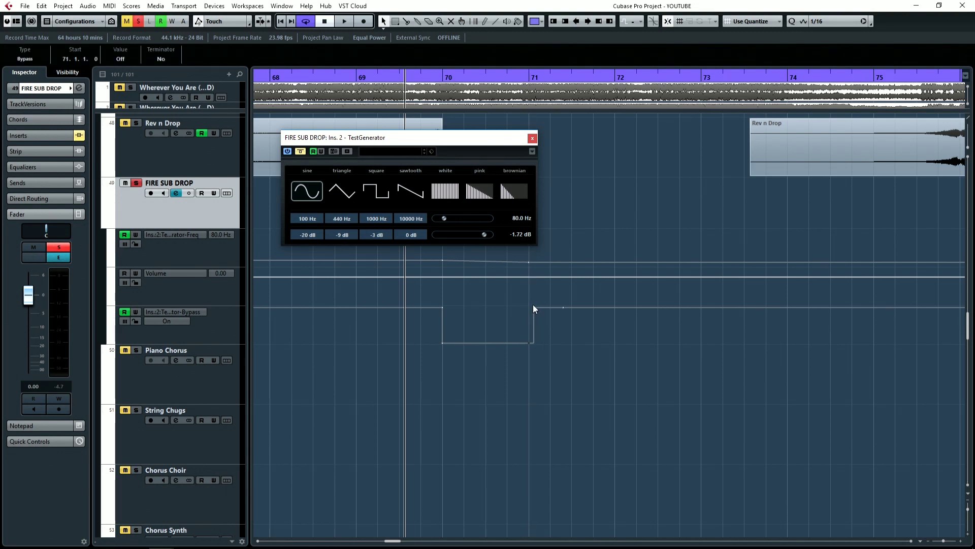
{"action": "left_click_drag", "start_coordinate": [534, 306], "coordinate": [529, 307]}
{"action": "left_click", "coordinate": [564, 307]}
{"action": "key", "text": "Delete"}
{"action": "scroll", "coordinate": [486, 288], "scroll_direction": "up", "scroll_amount": 2}
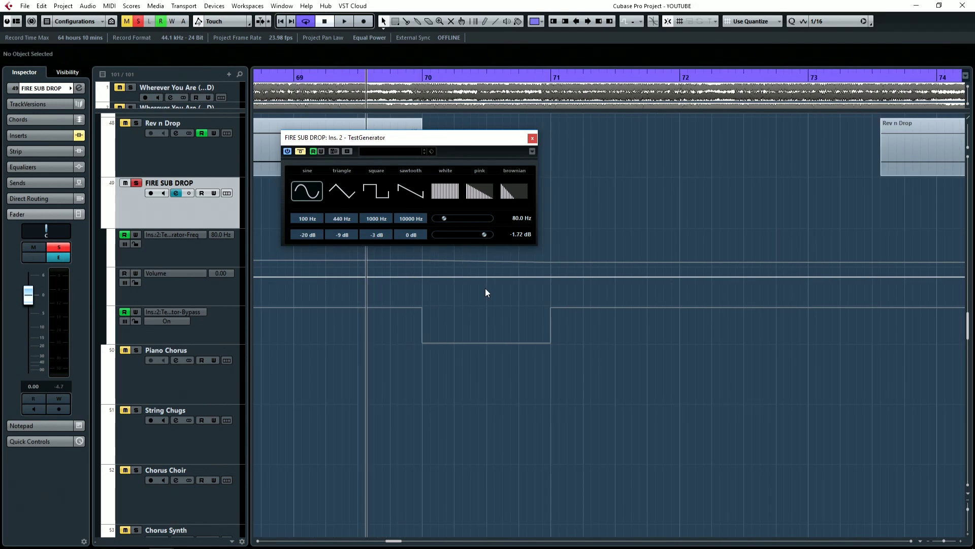
{"action": "scroll", "coordinate": [503, 300], "scroll_direction": "up", "scroll_amount": 2}
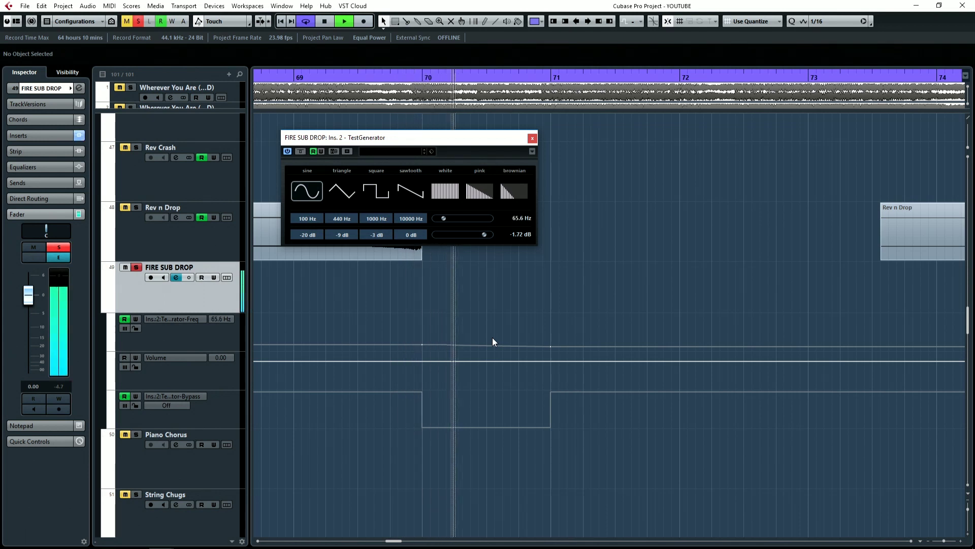
Unsolo FIRE SUB DROP and play back the full mix.
{"action": "key", "text": "space"}
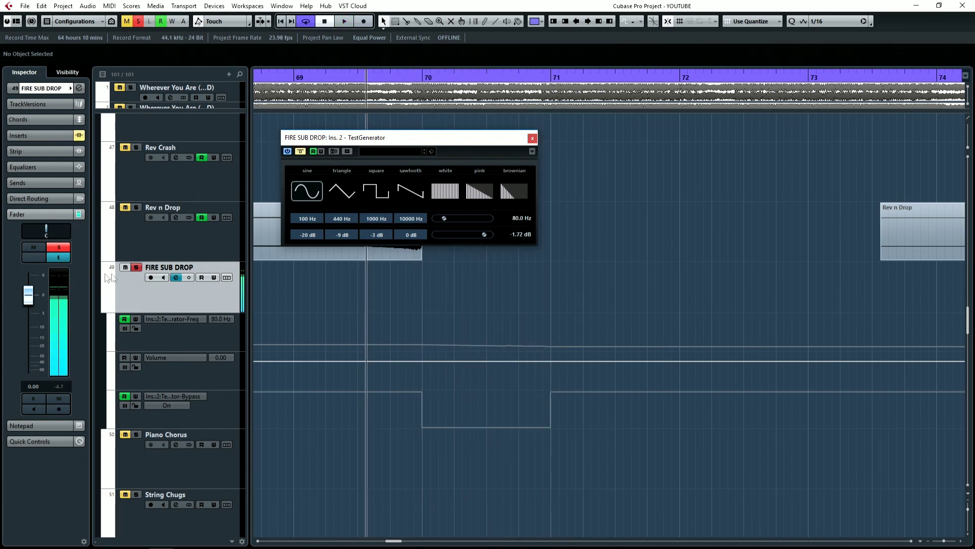
{"action": "left_click", "coordinate": [138, 267]}
{"action": "key", "text": "space"}
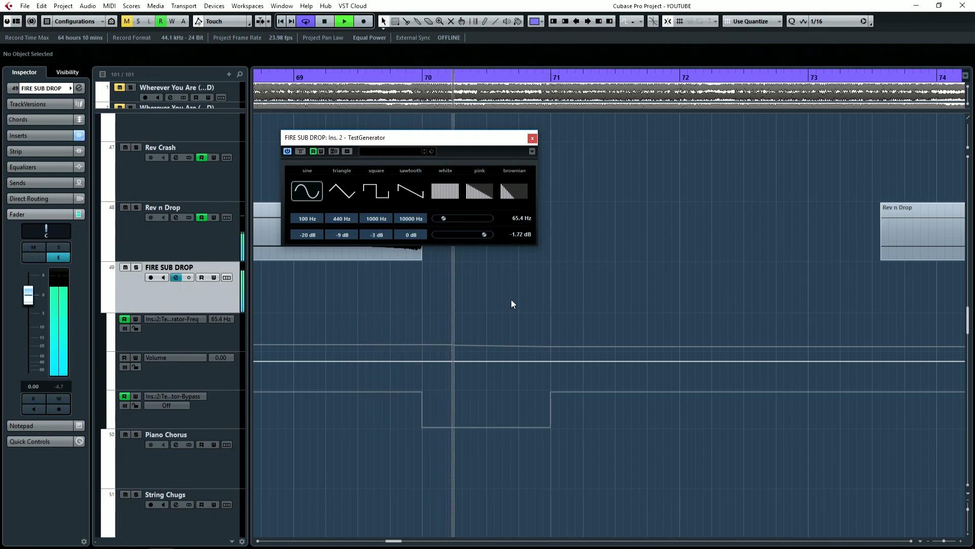
{"action": "key", "text": "space"}
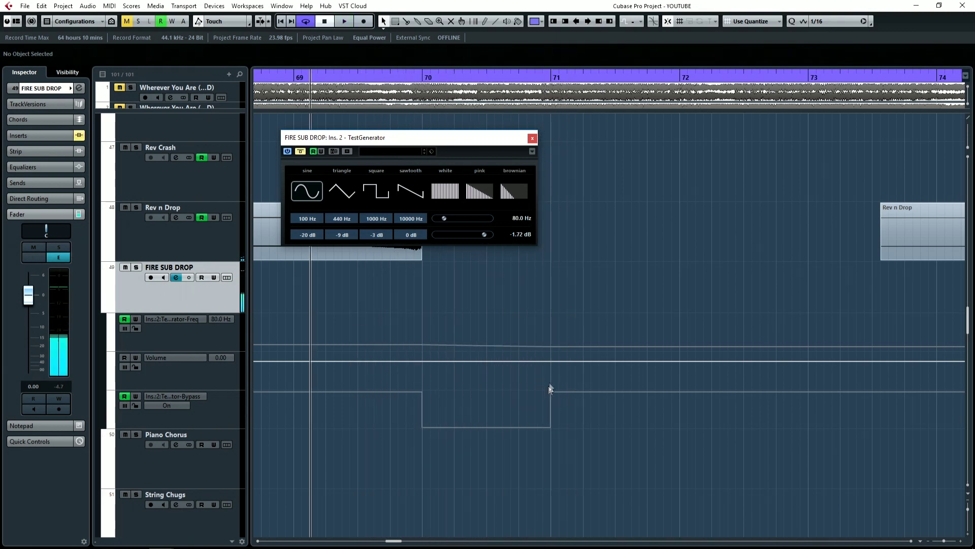
Try stretching the frequency and Bypass end points toward bar 72, then undo both moves.
{"action": "mouse_move", "coordinate": [551, 345]}
{"action": "left_mouse_down"}
{"action": "mouse_move", "coordinate": [693, 352]}
{"action": "mouse_move", "coordinate": [681, 354]}
{"action": "left_mouse_up"}
{"action": "mouse_move", "coordinate": [547, 386]}
{"action": "left_mouse_down"}
{"action": "mouse_move", "coordinate": [564, 447]}
{"action": "mouse_move", "coordinate": [676, 406]}
{"action": "left_mouse_up"}
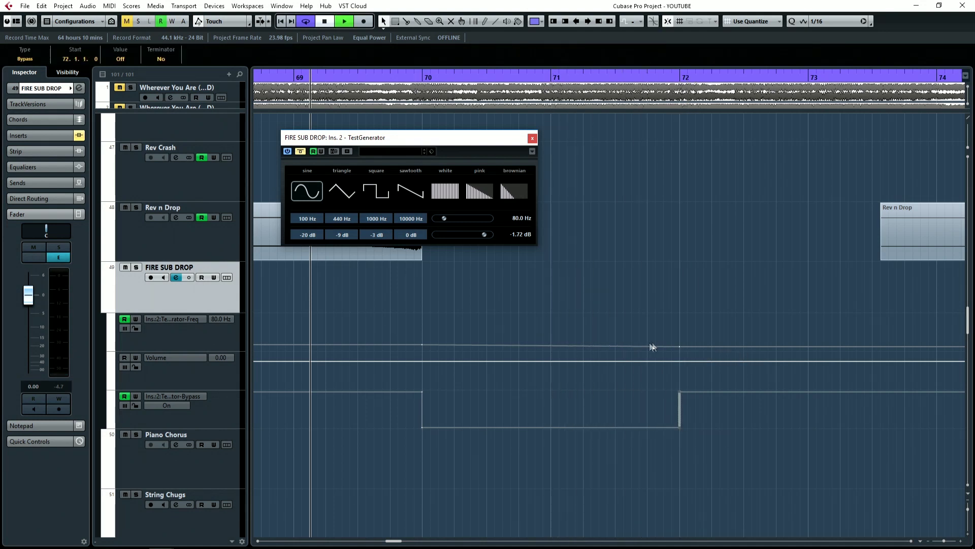
{"action": "left_click", "coordinate": [653, 305]}
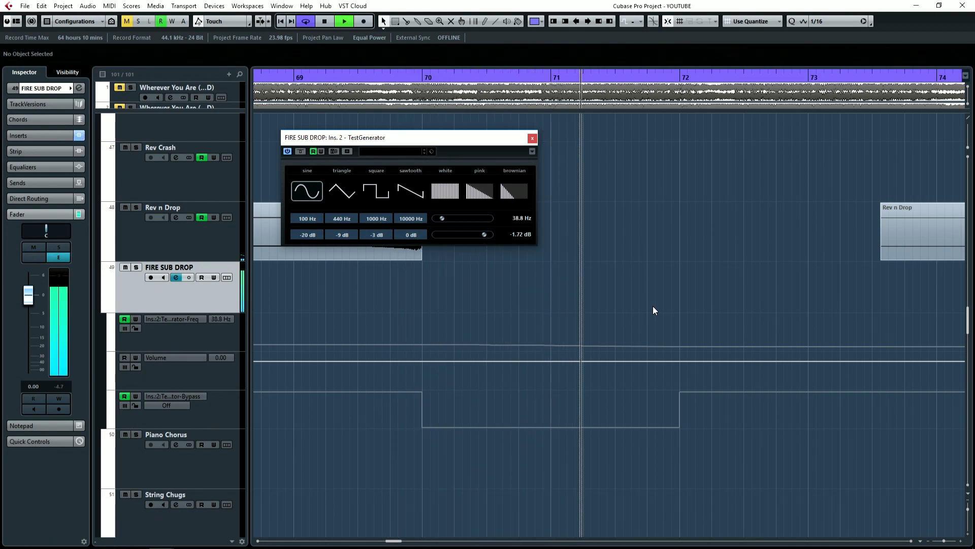
{"action": "key", "text": "space"}
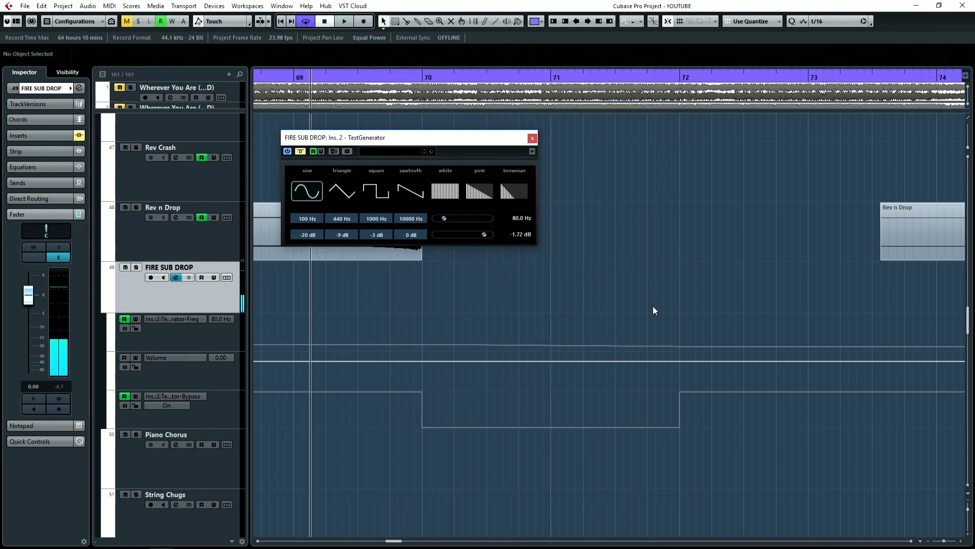
{"action": "key", "text": "ctrl+z"}
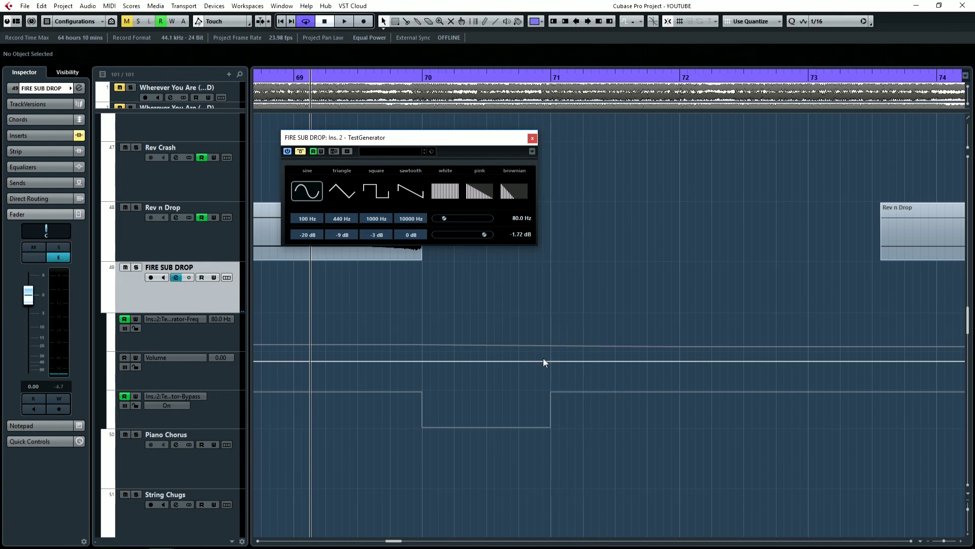
{"action": "key", "text": "ctrl+z"}
Move the frequency end point to 70.3.1.0, audition, and undo the Bypass step move.
{"action": "left_click_drag", "start_coordinate": [551, 347], "coordinate": [486, 352]}
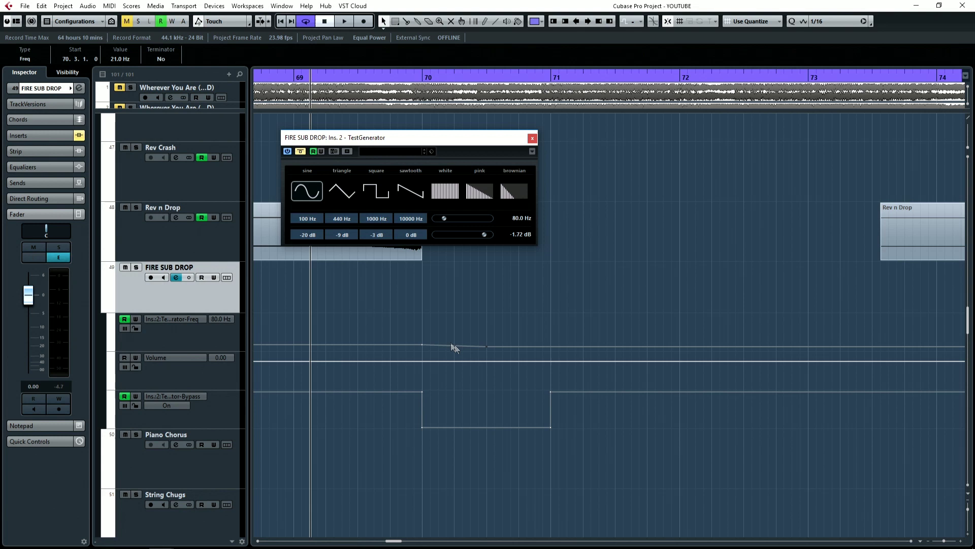
{"action": "mouse_move", "coordinate": [533, 395]}
{"action": "left_mouse_down"}
{"action": "mouse_move", "coordinate": [570, 447]}
{"action": "mouse_move", "coordinate": [500, 433]}
{"action": "left_mouse_up"}
{"action": "left_click", "coordinate": [606, 441]}
{"action": "key", "text": "space"}
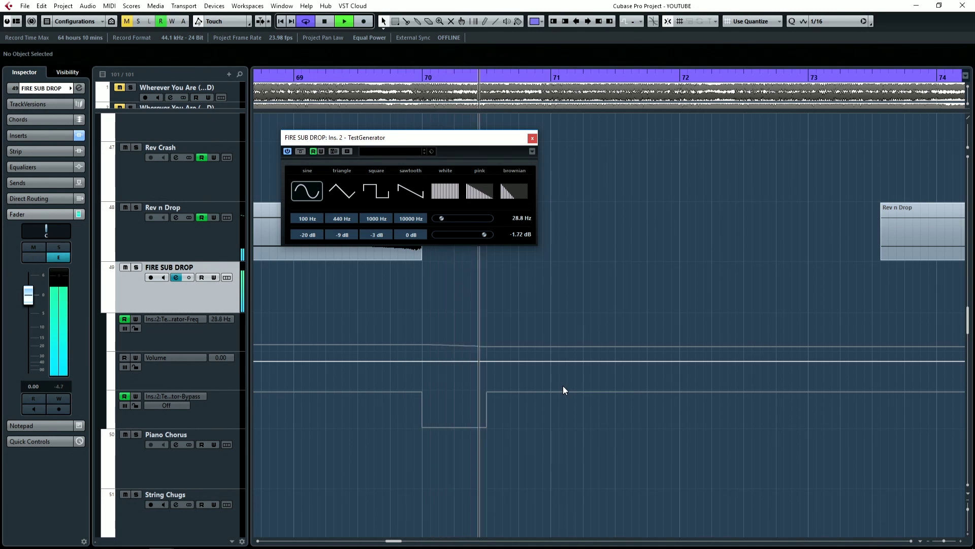
{"action": "key", "text": "space"}
{"action": "key", "text": "ctrl+z"}
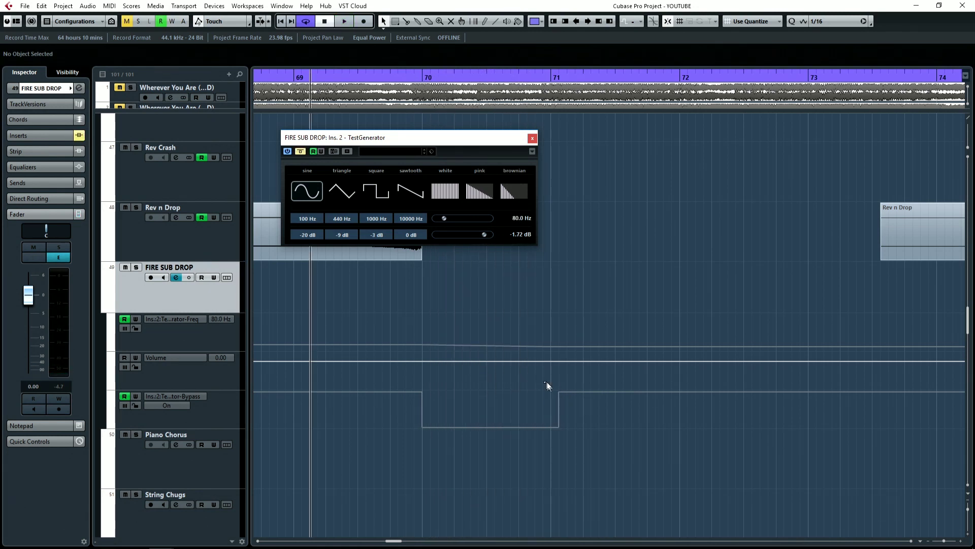
Move the Bypass step and the frequency sweep's end point to bar 72.
{"action": "left_click_drag", "start_coordinate": [554, 384], "coordinate": [556, 429]}
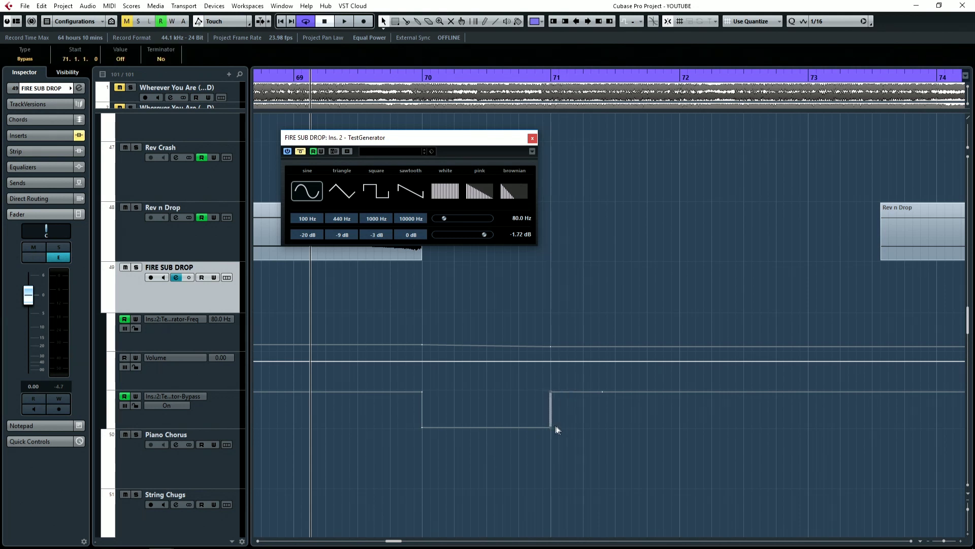
{"action": "left_click", "coordinate": [627, 407]}
{"action": "left_click_drag", "start_coordinate": [587, 387], "coordinate": [680, 394]}
{"action": "left_click_drag", "start_coordinate": [568, 330], "coordinate": [680, 357]}
{"action": "left_click", "coordinate": [477, 337]}
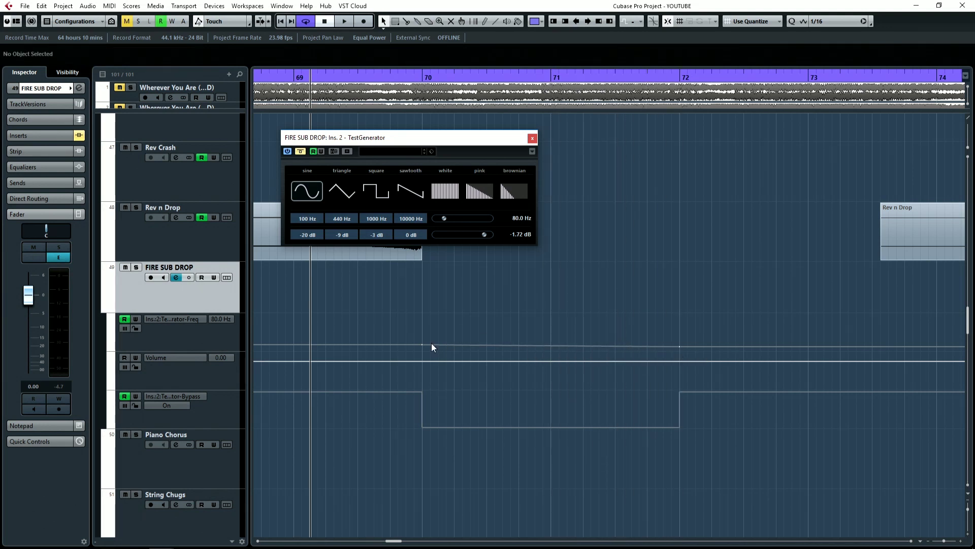
Add a frequency automation point at bar 70 and set it to 80 Hz.
{"action": "left_click", "coordinate": [423, 344]}
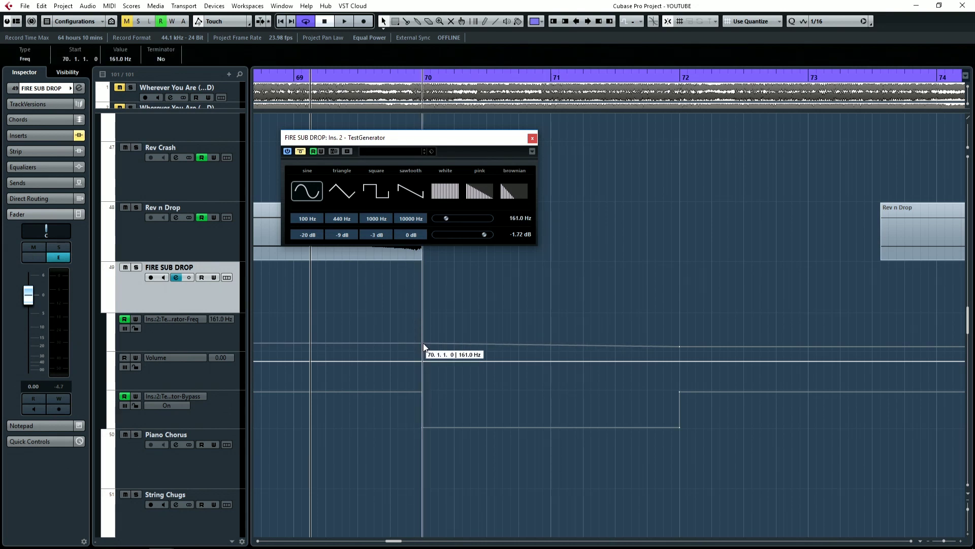
{"action": "key", "text": "space"}
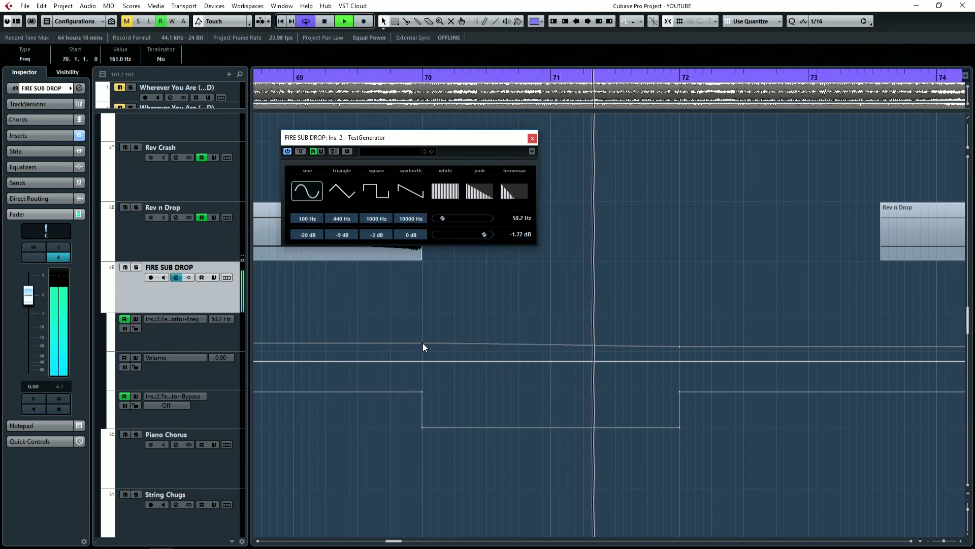
{"action": "key", "text": "space"}
{"action": "left_click_drag", "start_coordinate": [422, 344], "coordinate": [423, 345]}
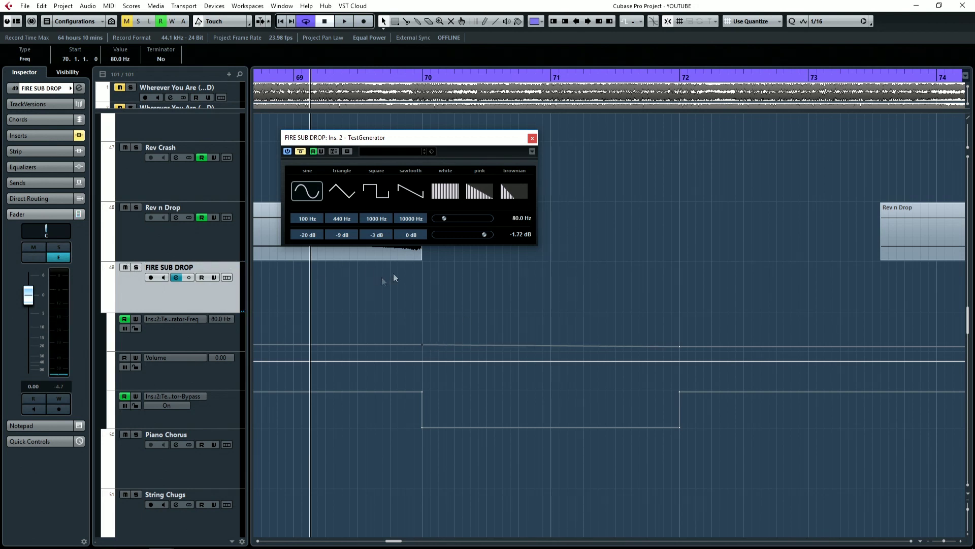
Insert Waves MaxxBass Mono after the TestGenerator and load its Aggressive preset.
{"action": "left_click", "coordinate": [78, 88]}
{"action": "left_click", "coordinate": [259, 161]}
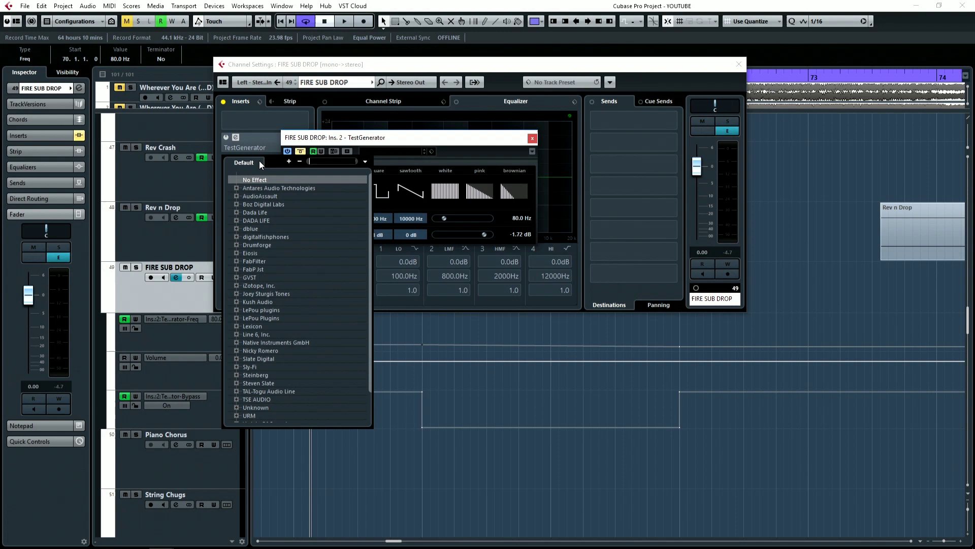
{"action": "type", "text": "maxx"}
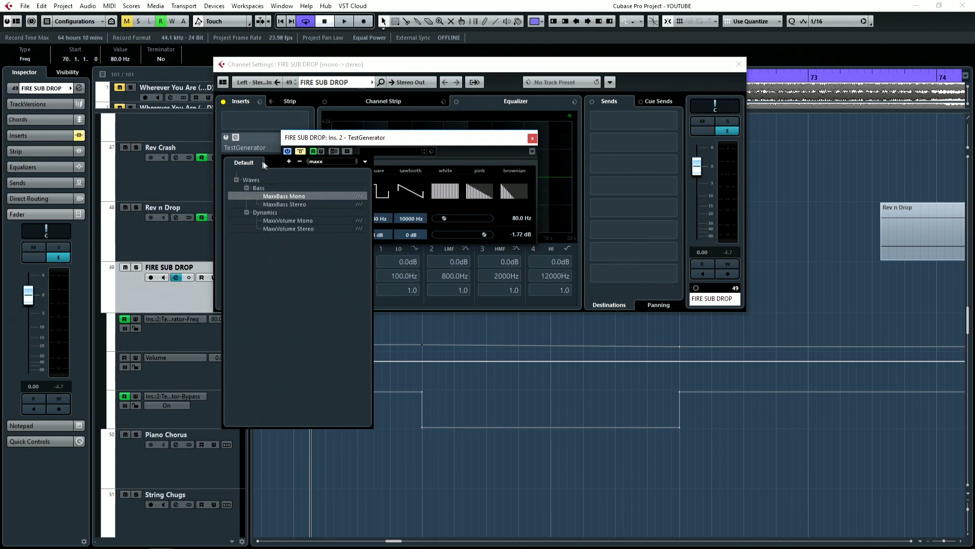
{"action": "left_click", "coordinate": [291, 197]}
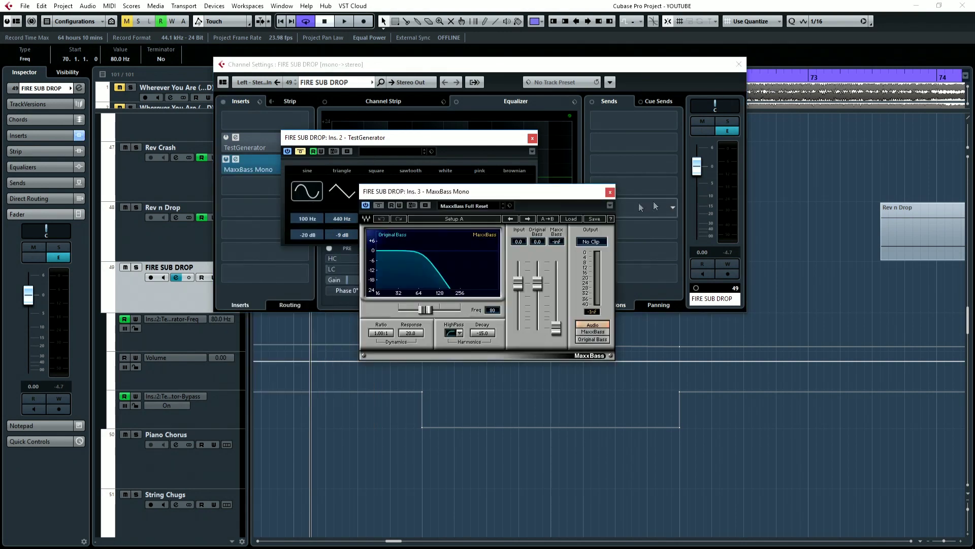
{"action": "left_click", "coordinate": [571, 219]}
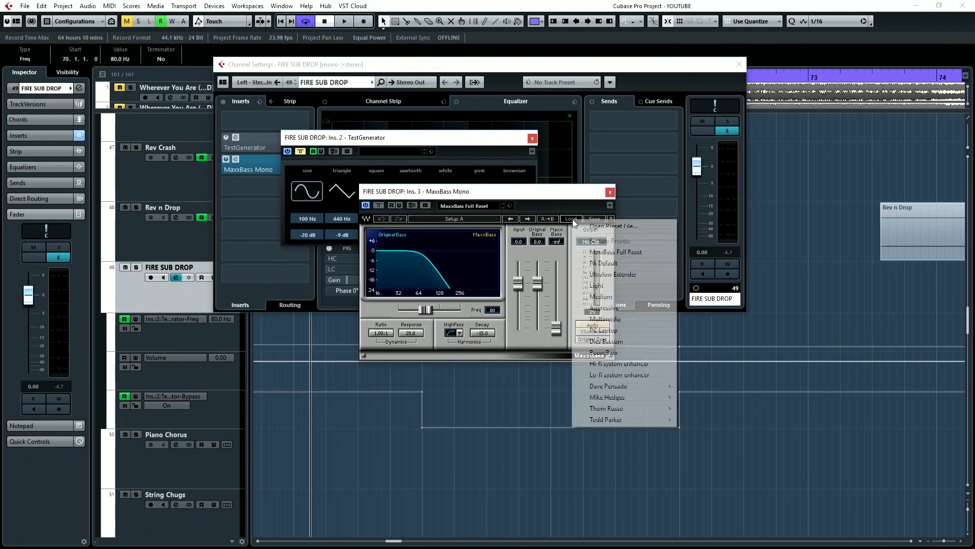
{"action": "left_click", "coordinate": [623, 306]}
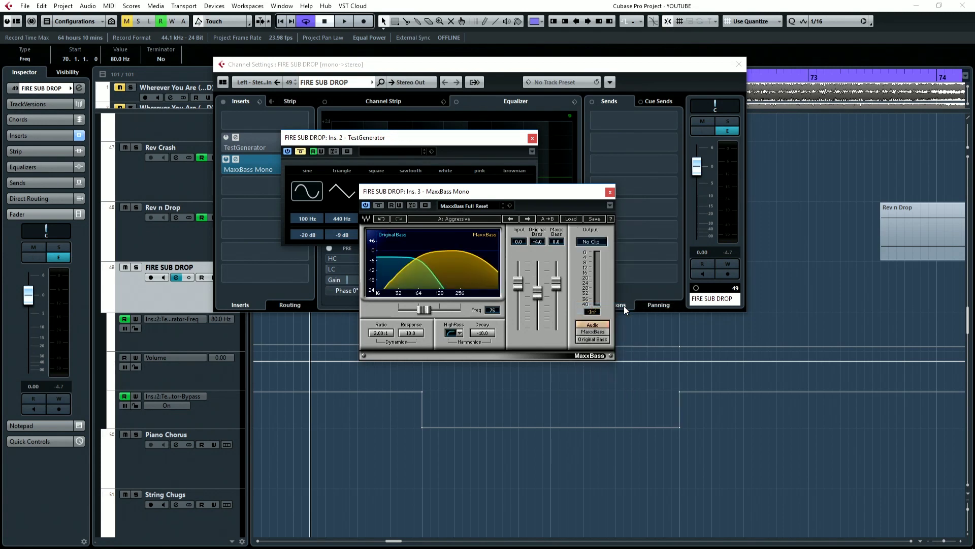
{"action": "left_click", "coordinate": [610, 192]}
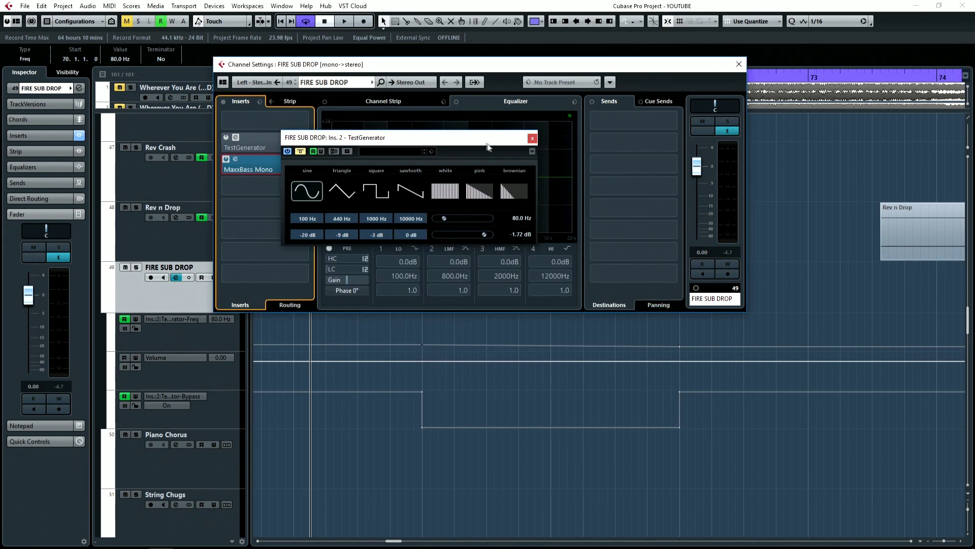
Compare the sweep with the MaxxBass insert bypassed and then active during playback.
{"action": "left_click_drag", "start_coordinate": [488, 142], "coordinate": [809, 277]}
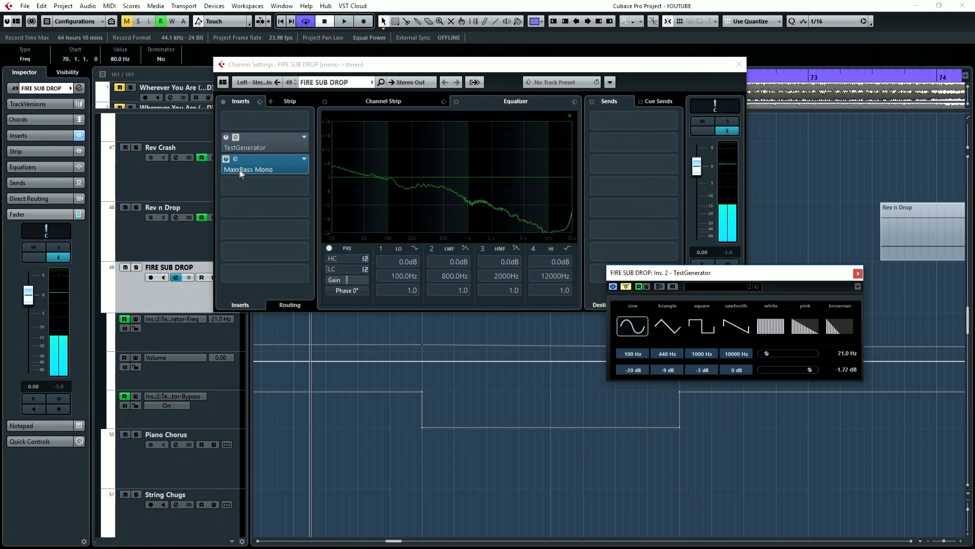
{"action": "left_click", "coordinate": [227, 158]}
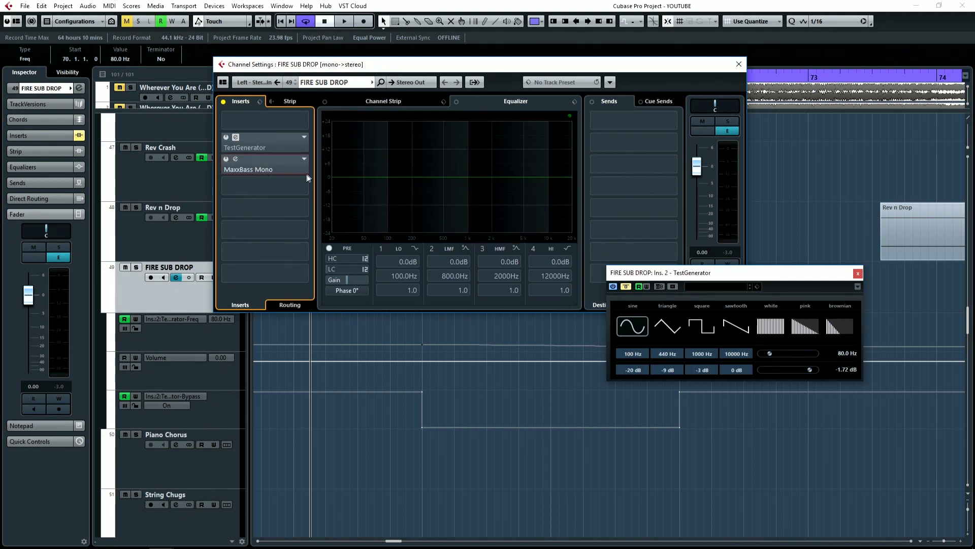
{"action": "key", "text": "space"}
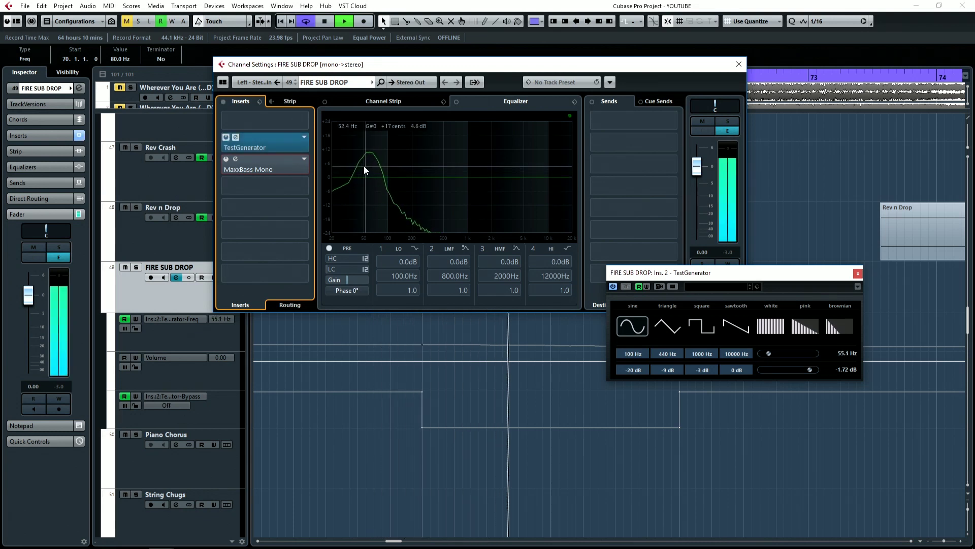
{"action": "key", "text": "space"}
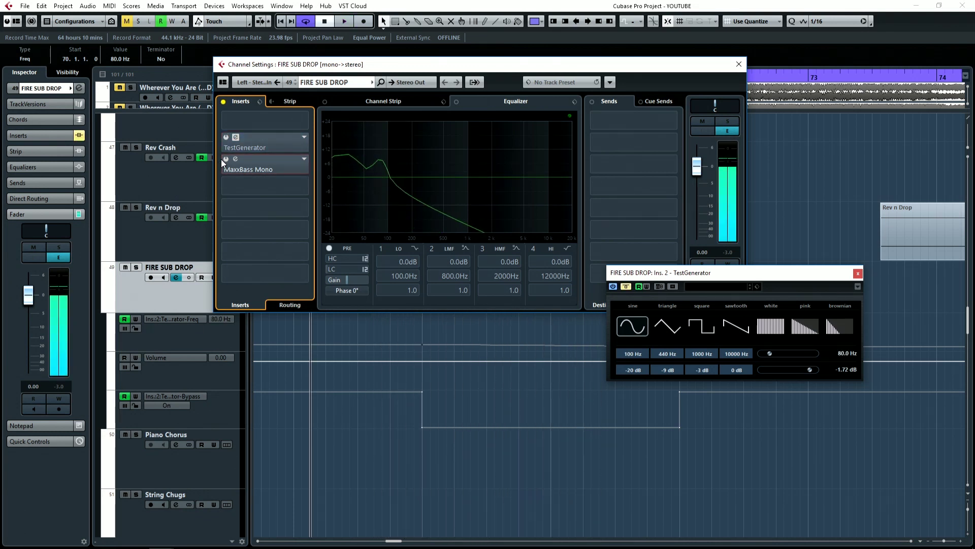
{"action": "left_click", "coordinate": [226, 159]}
{"action": "key", "text": "space"}
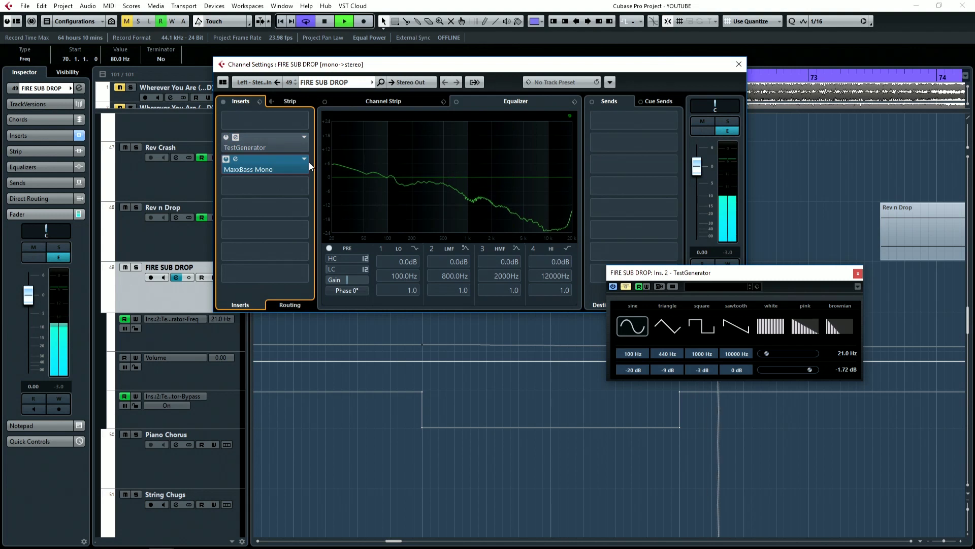
{"action": "key", "text": "space"}
{"action": "left_click", "coordinate": [224, 159]}
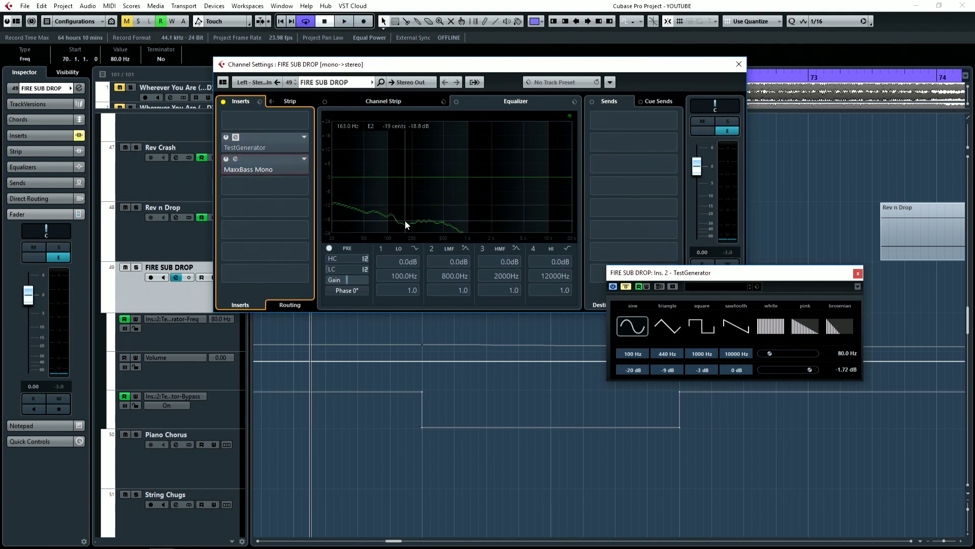